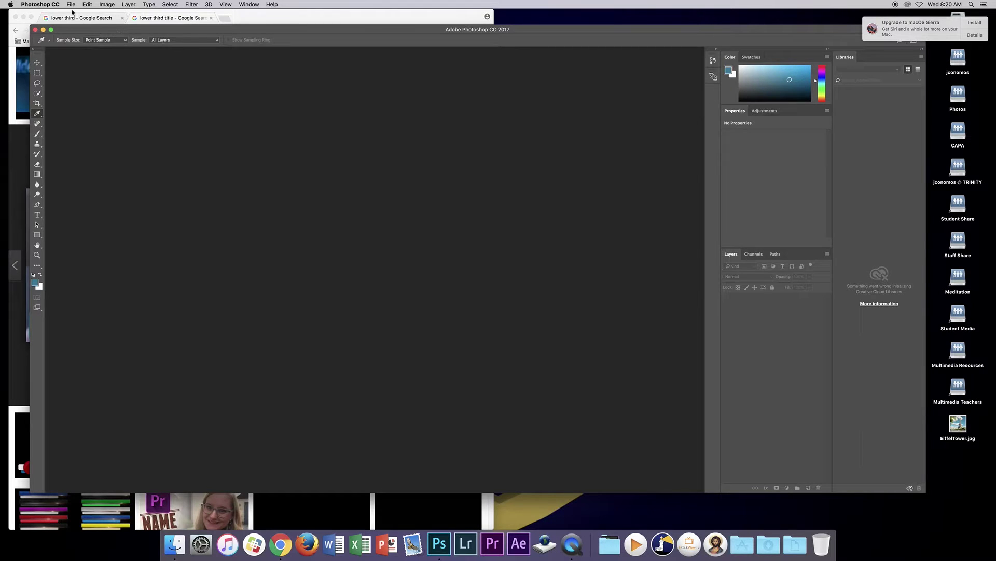
- Create a blank A4 print document, 210 x 297 mm at 300 pixels/inch, RGB colour with a white background
{"action": "left_click", "coordinate": [71, 5]}
{"action": "left_click", "coordinate": [79, 13]}
{"action": "left_click", "coordinate": [71, 5]}
{"action": "left_click", "coordinate": [81, 13]}
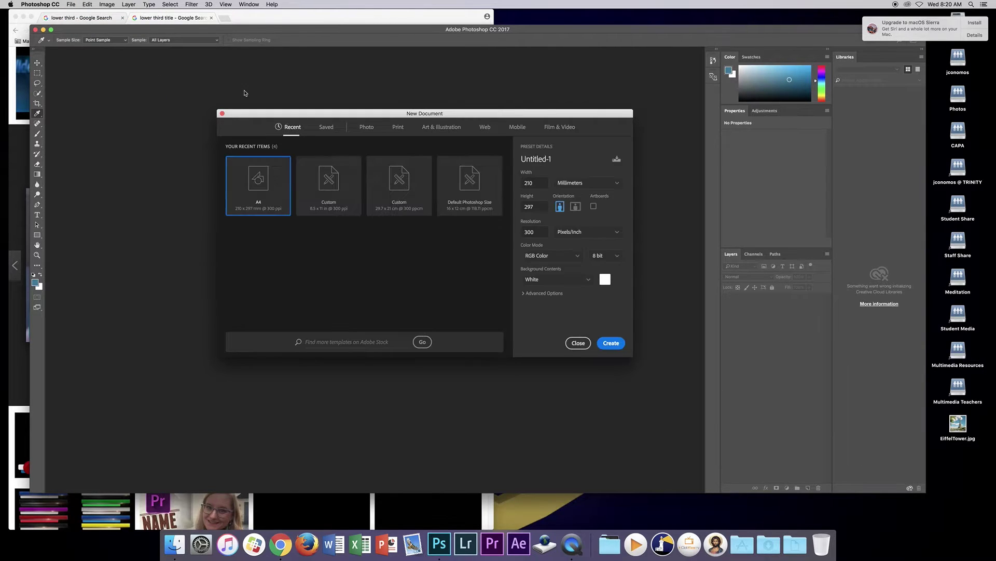
{"action": "left_click", "coordinate": [398, 130]}
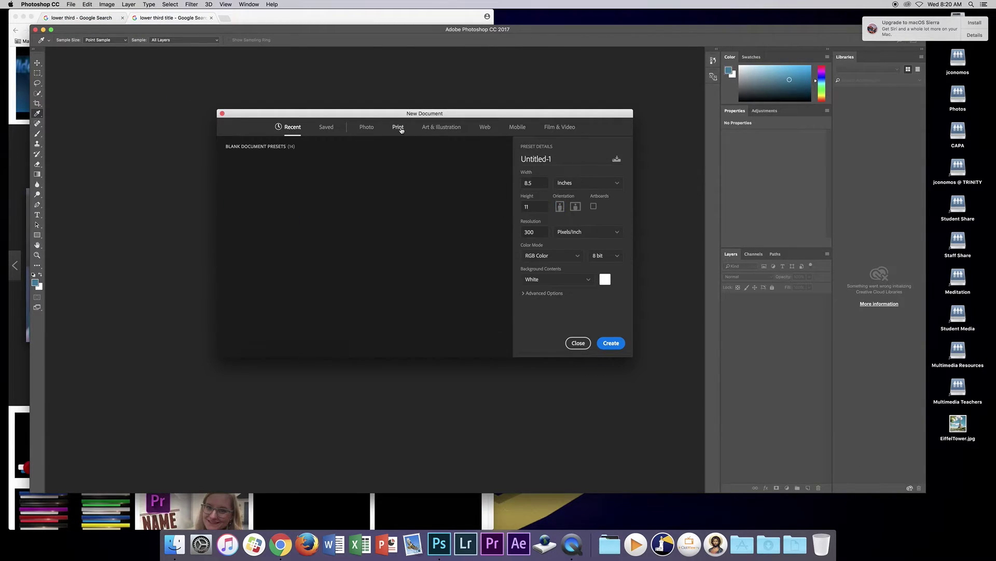
{"action": "left_click", "coordinate": [468, 185]}
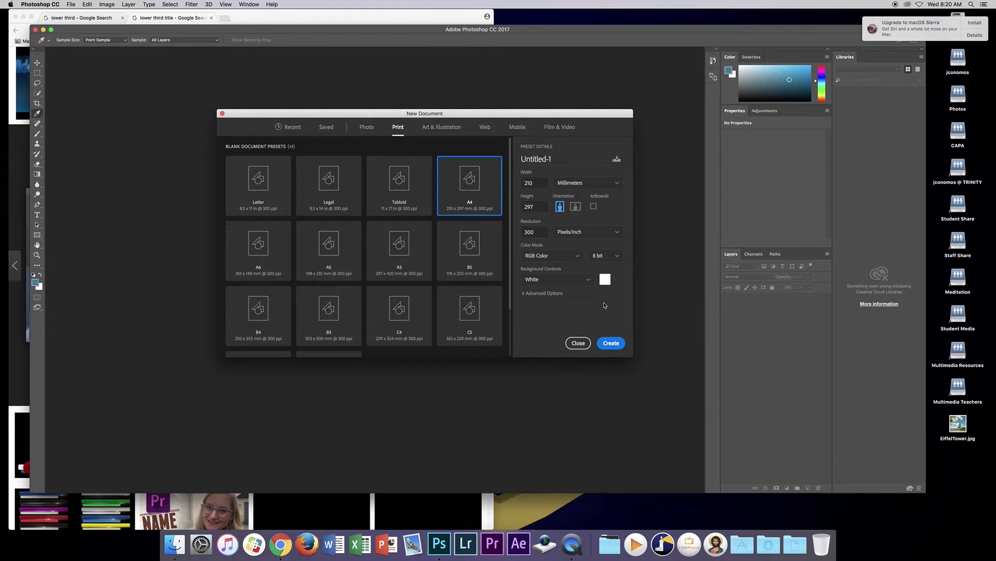
{"action": "left_click", "coordinate": [616, 343]}
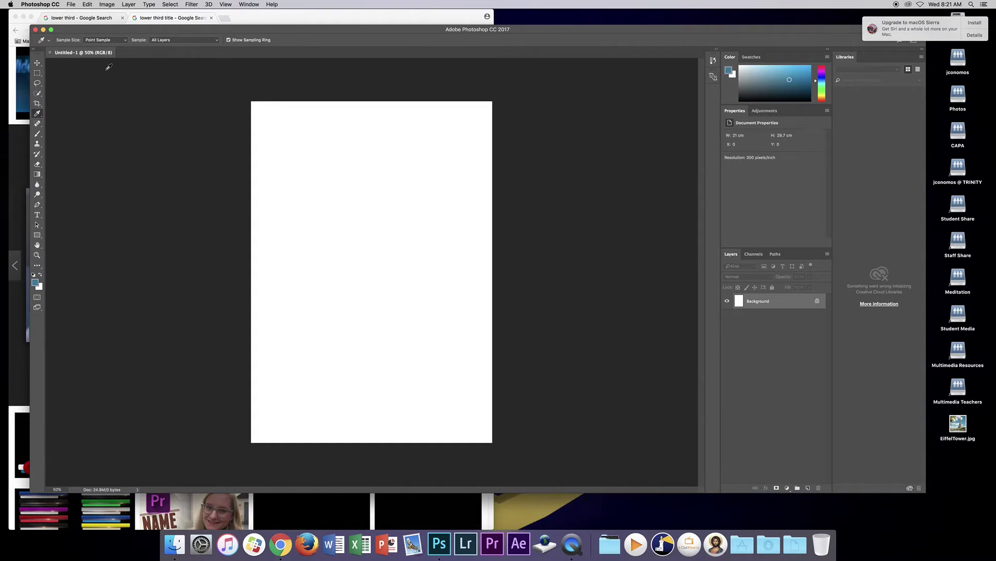
- Open the image EiffelTower.jpg from the Desktop as a second document
{"action": "left_click", "coordinate": [71, 4]}
{"action": "left_click", "coordinate": [79, 21]}
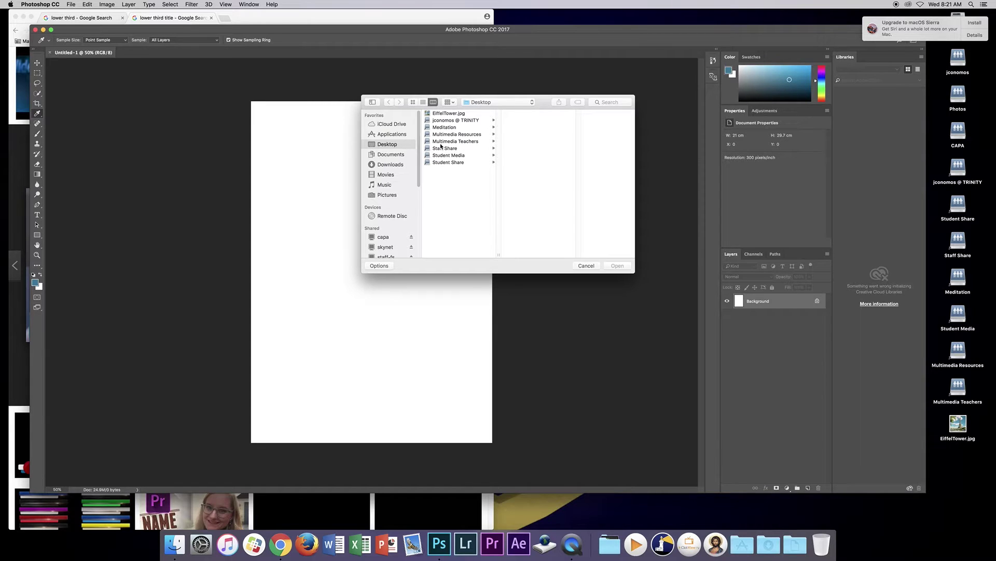
{"action": "left_click", "coordinate": [449, 114]}
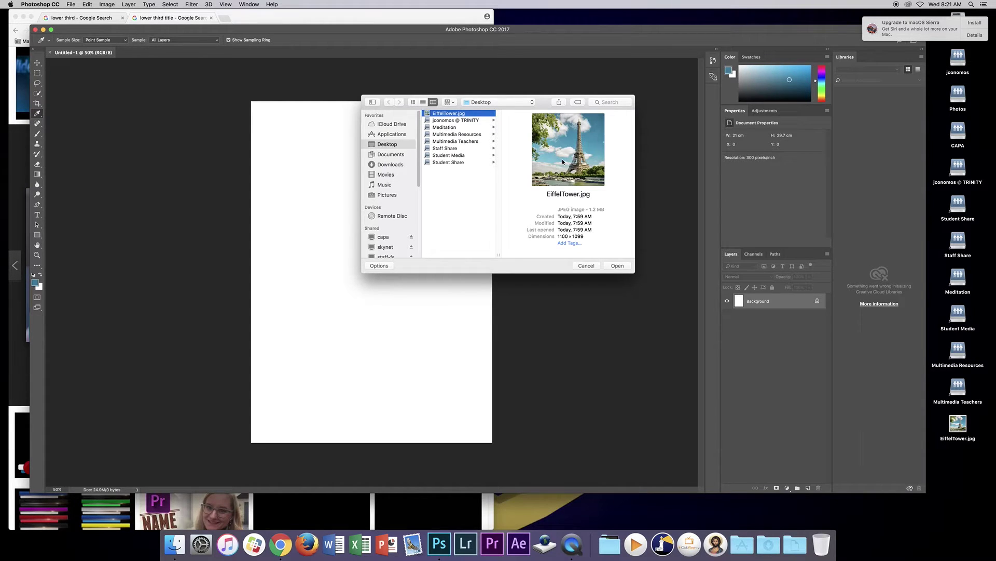
{"action": "left_click", "coordinate": [621, 269]}
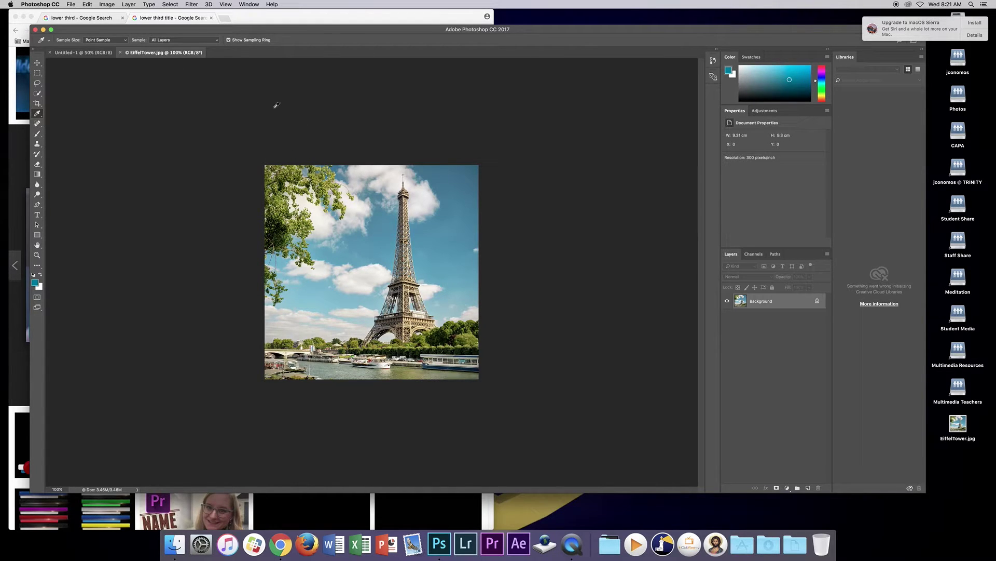
- Copy the Eiffel Tower picture into the blank A4 document with the Move tool, placing it in the upper half of the page
{"action": "left_click", "coordinate": [93, 54]}
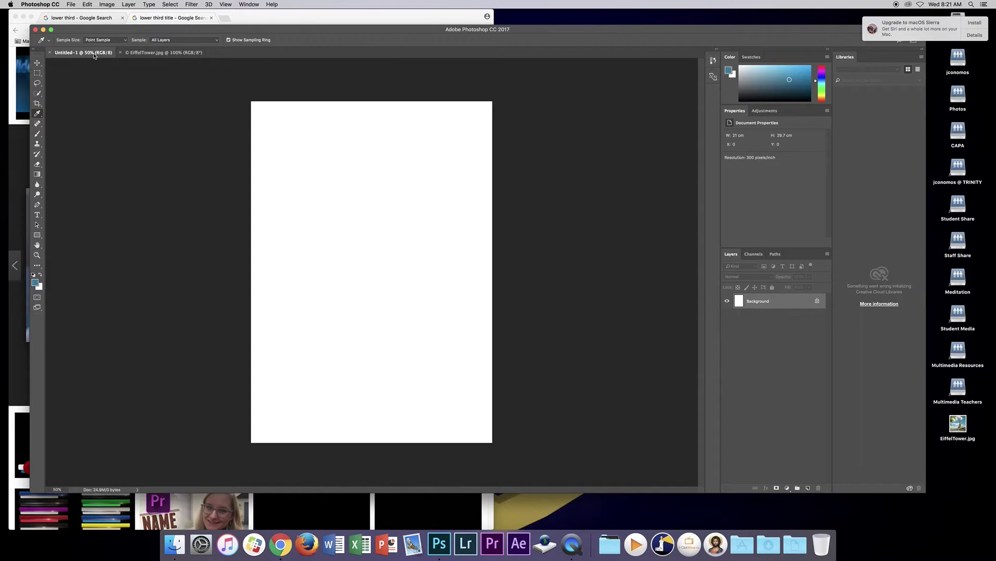
{"action": "left_click", "coordinate": [150, 54]}
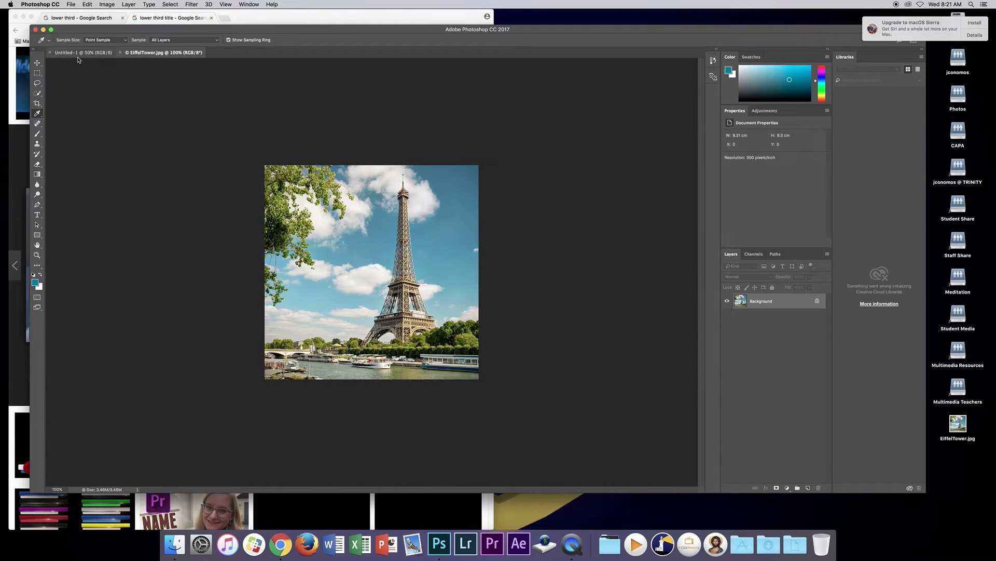
{"action": "left_click", "coordinate": [37, 64]}
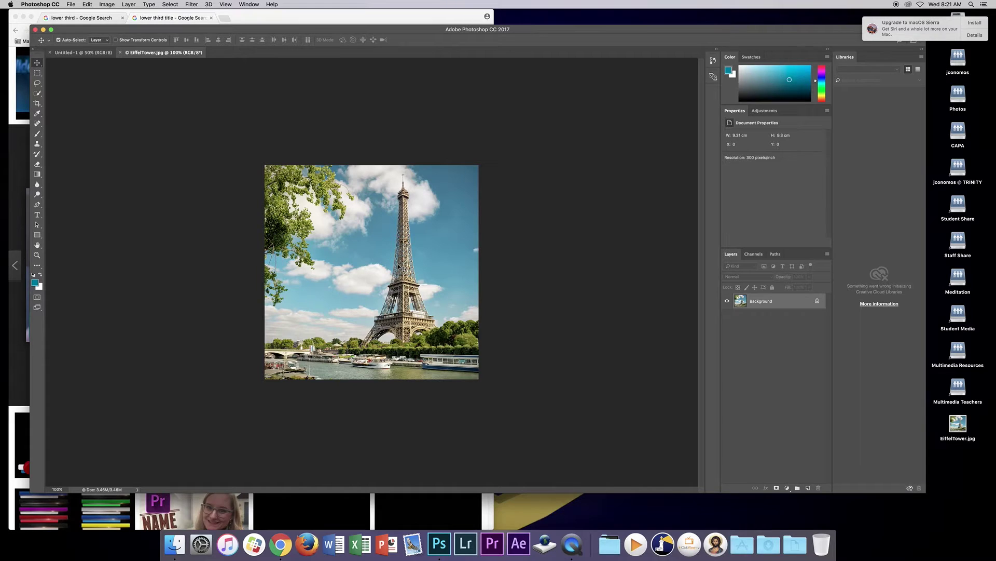
{"action": "left_click_drag", "start_coordinate": [399, 267], "coordinate": [83, 55]}
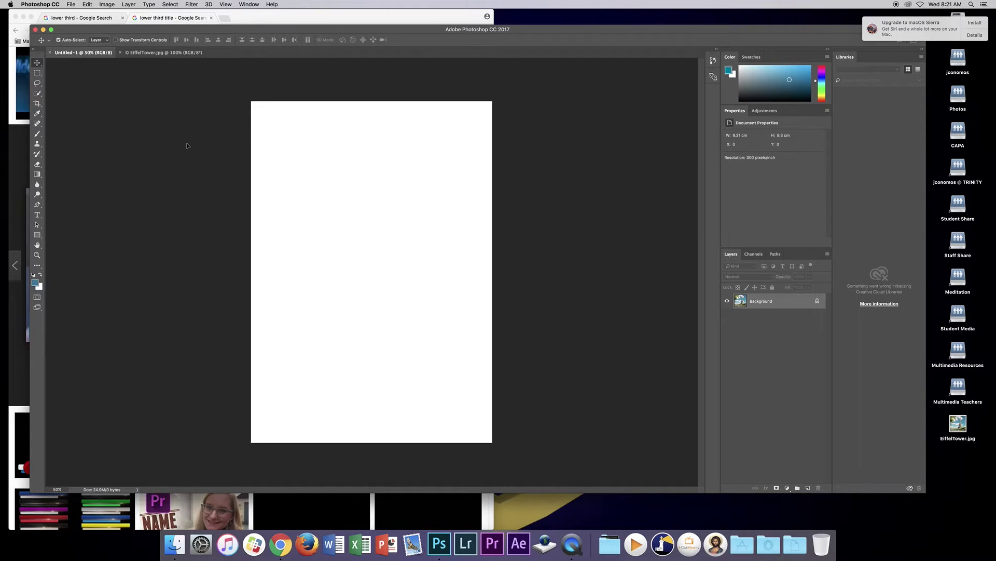
{"action": "left_click_drag", "start_coordinate": [281, 212], "coordinate": [350, 232]}
{"action": "left_click_drag", "start_coordinate": [350, 232], "coordinate": [350, 232]}
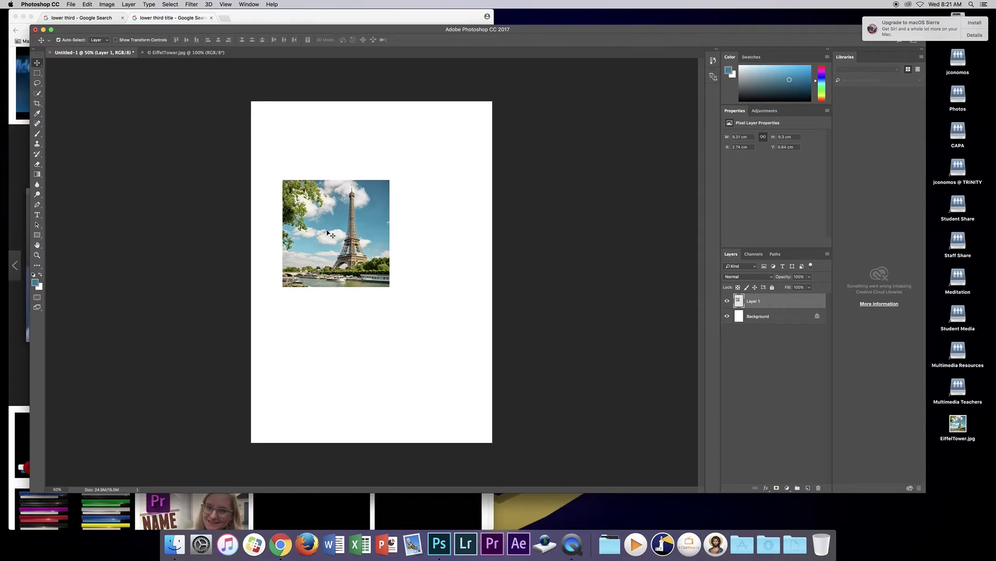
- Move the Eiffel Tower picture to the lower-right area of the A4 page
{"action": "left_click_drag", "start_coordinate": [354, 229], "coordinate": [424, 347]}
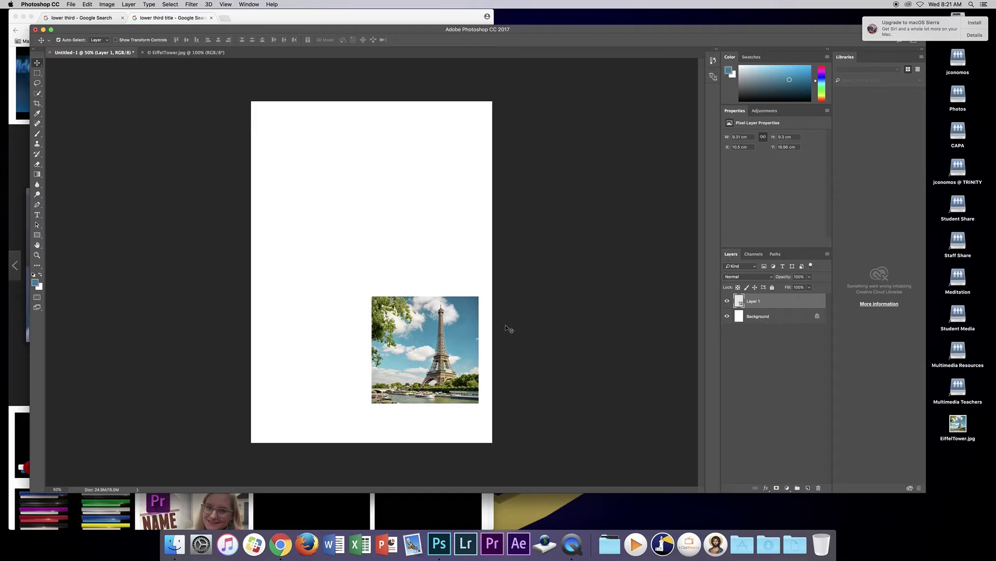
{"action": "key", "text": "super+minus"}
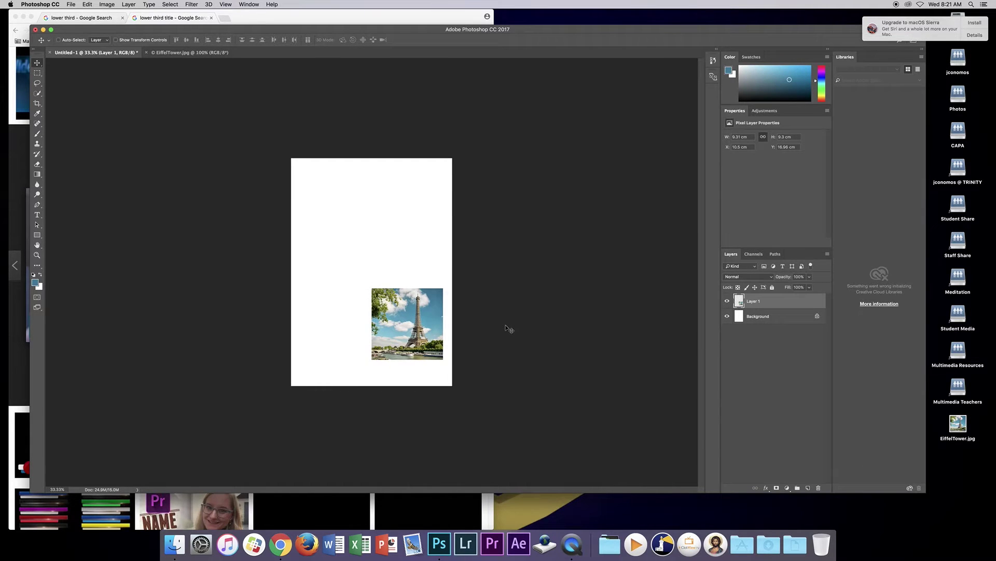
{"action": "key", "text": "super+plus"}
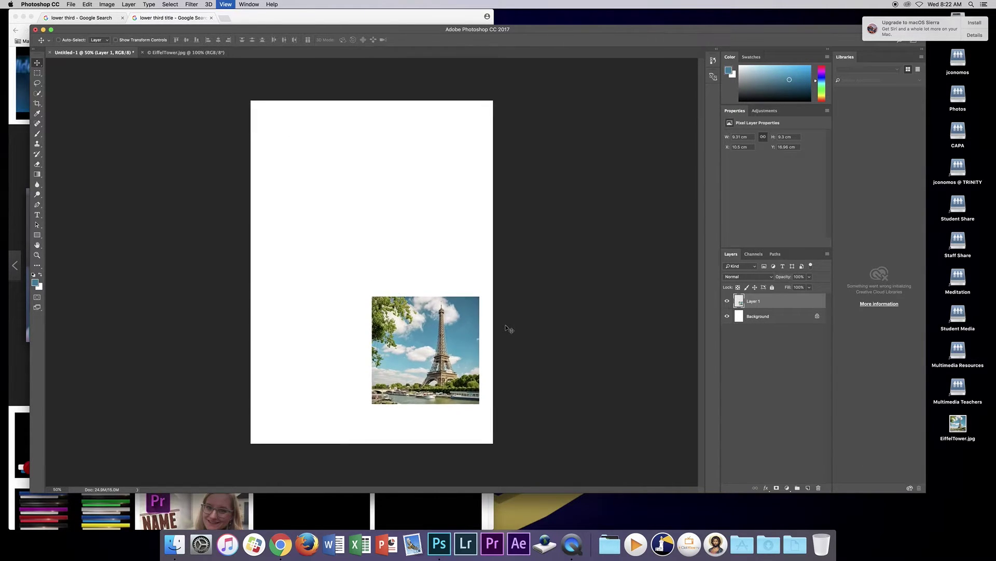
{"action": "key", "text": "super+minus"}
{"action": "key", "text": "super+plus"}
{"action": "key", "text": "super+minus"}
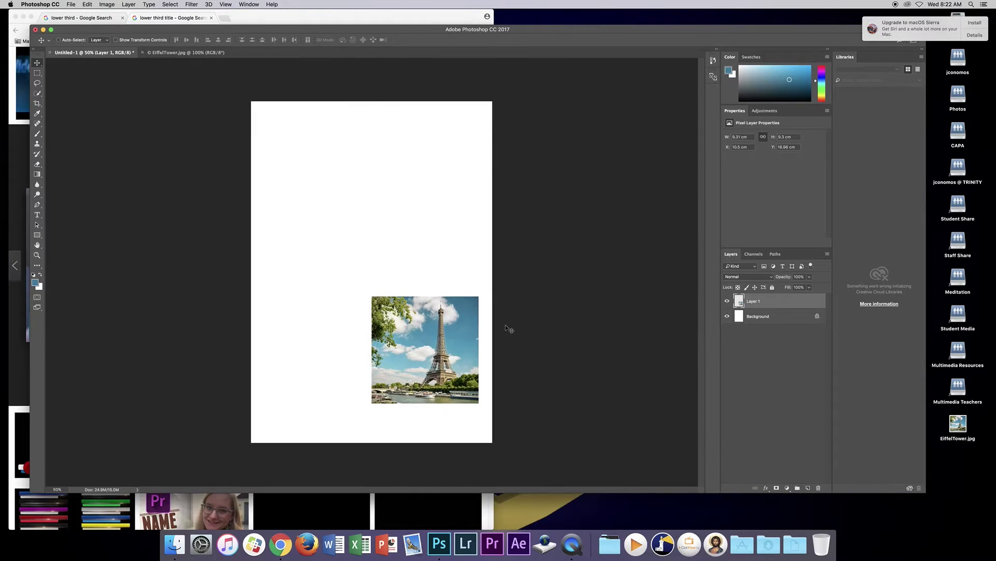
{"action": "key", "text": "super+minus"}
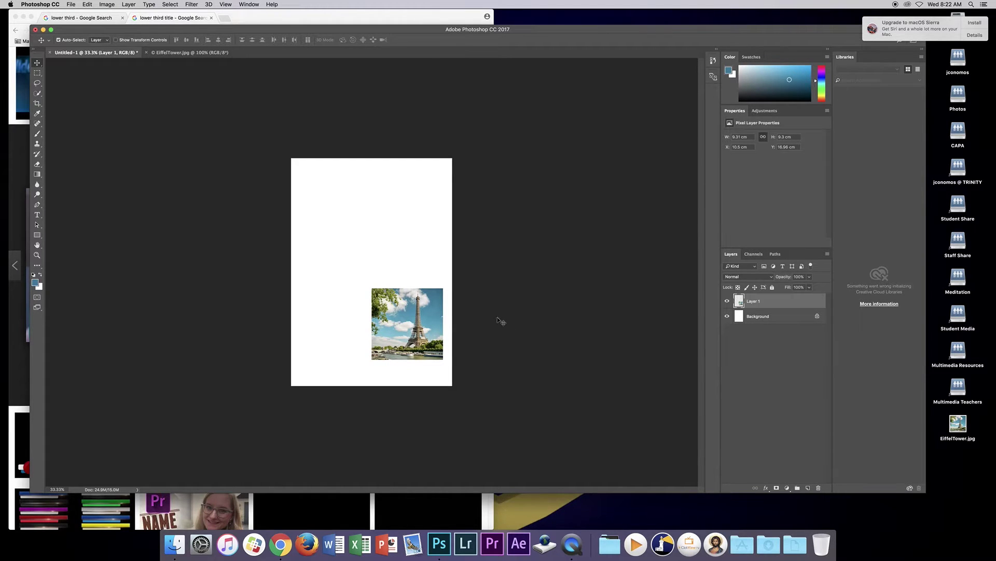
{"action": "left_click_drag", "start_coordinate": [400, 322], "coordinate": [424, 327]}
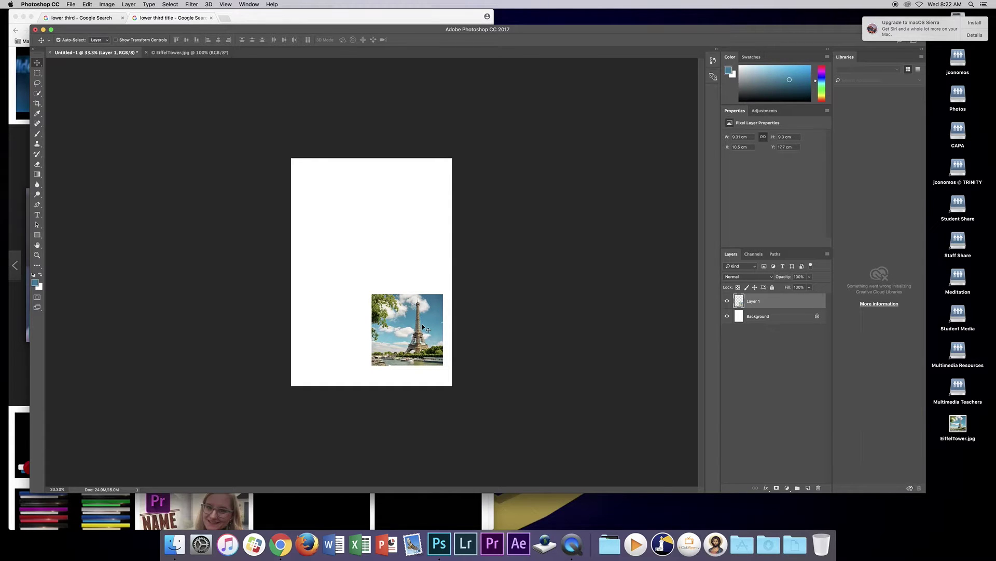
- Scale the Eiffel Tower picture proportionally to about 34.3 cm wide so it covers the whole page, and shift it slightly upward
{"action": "key", "text": "super+t"}
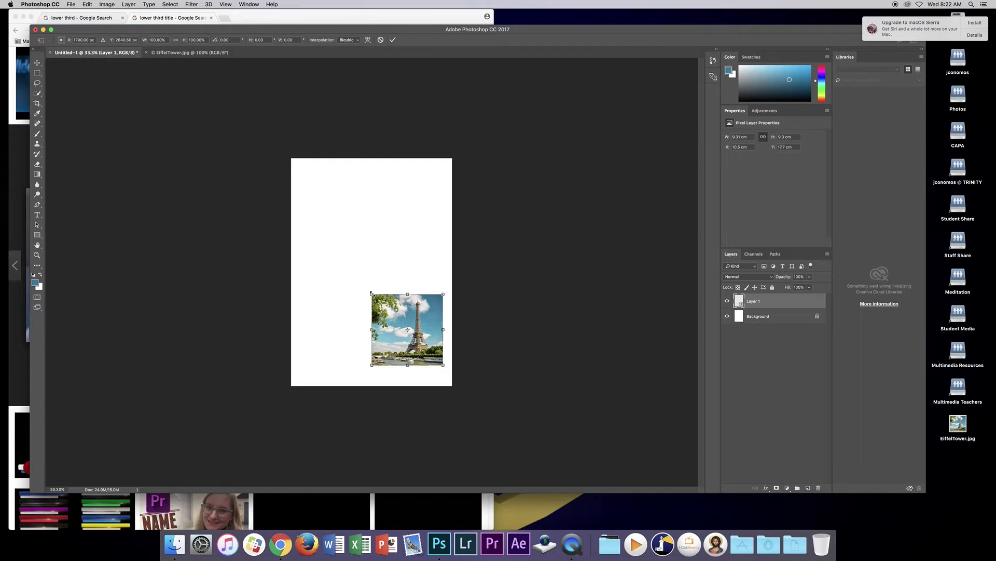
{"action": "left_click_drag", "start_coordinate": [371, 293], "coordinate": [344, 301]}
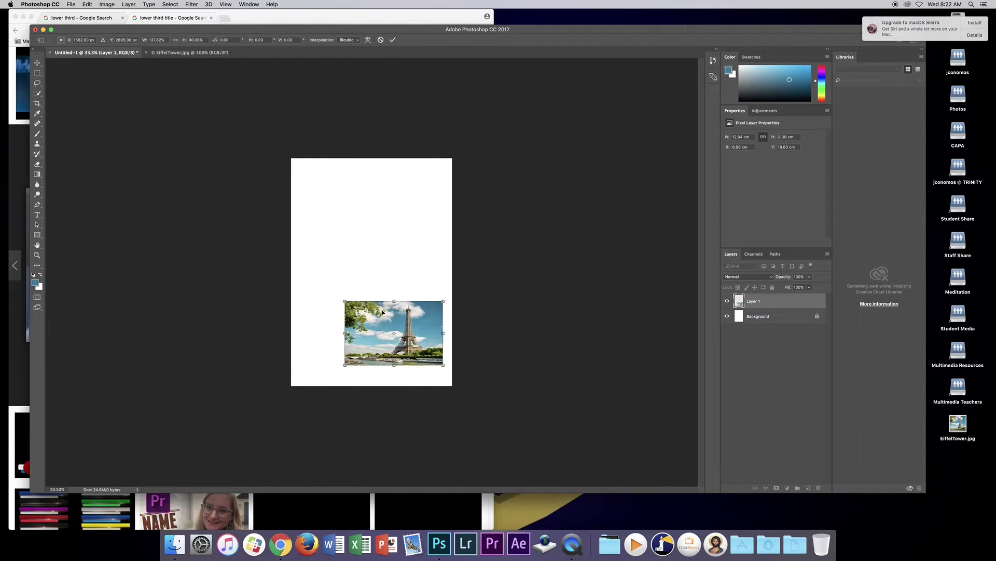
{"action": "key", "text": "super+z"}
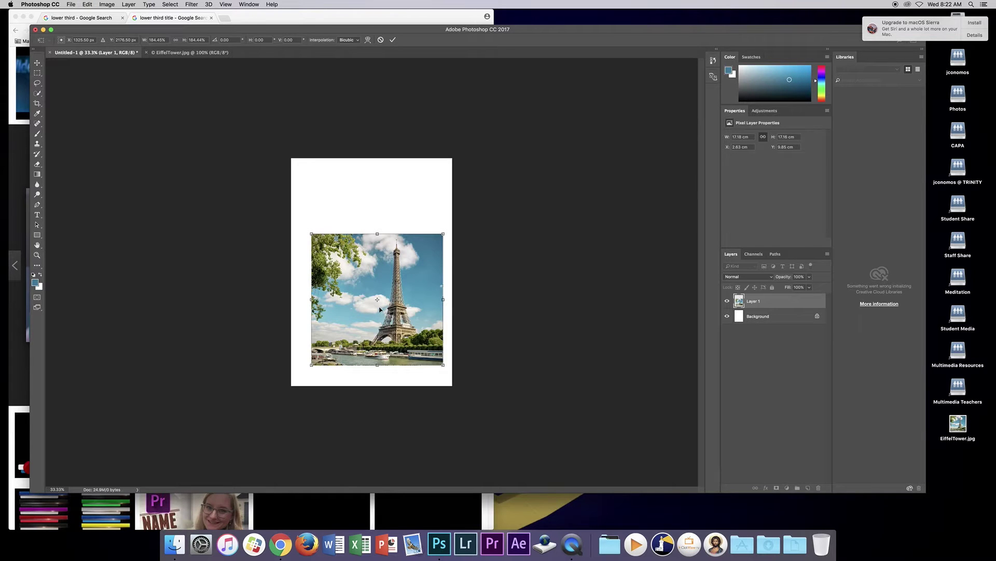
{"action": "left_click_drag", "start_coordinate": [309, 232], "coordinate": [216, 138]}
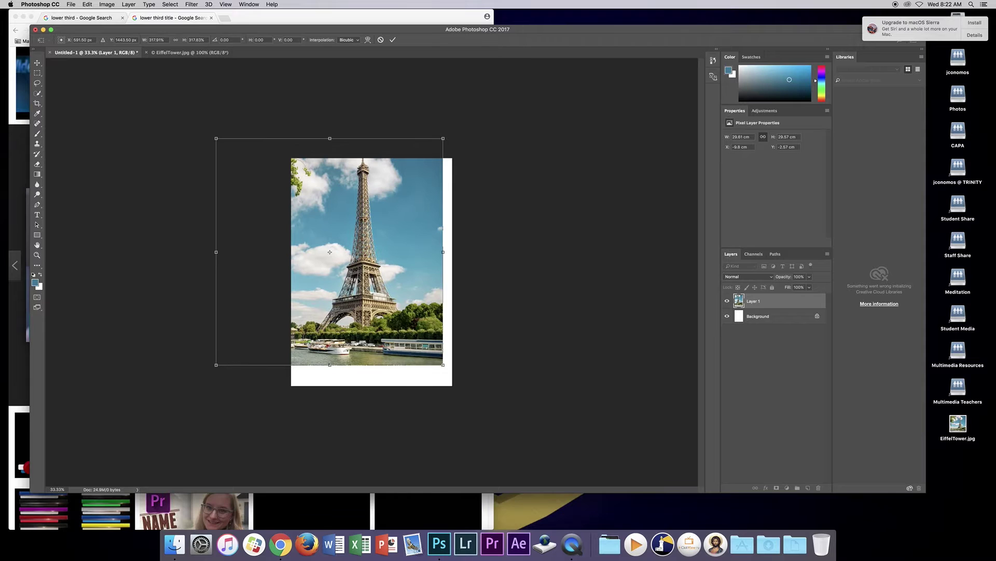
{"action": "left_click_drag", "start_coordinate": [443, 364], "coordinate": [485, 394]}
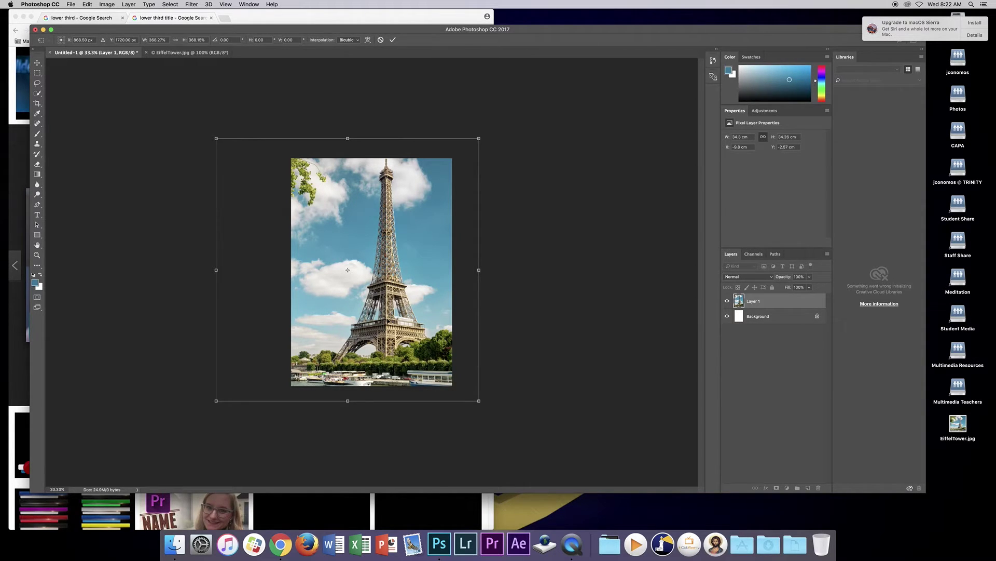
{"action": "key", "text": "Return"}
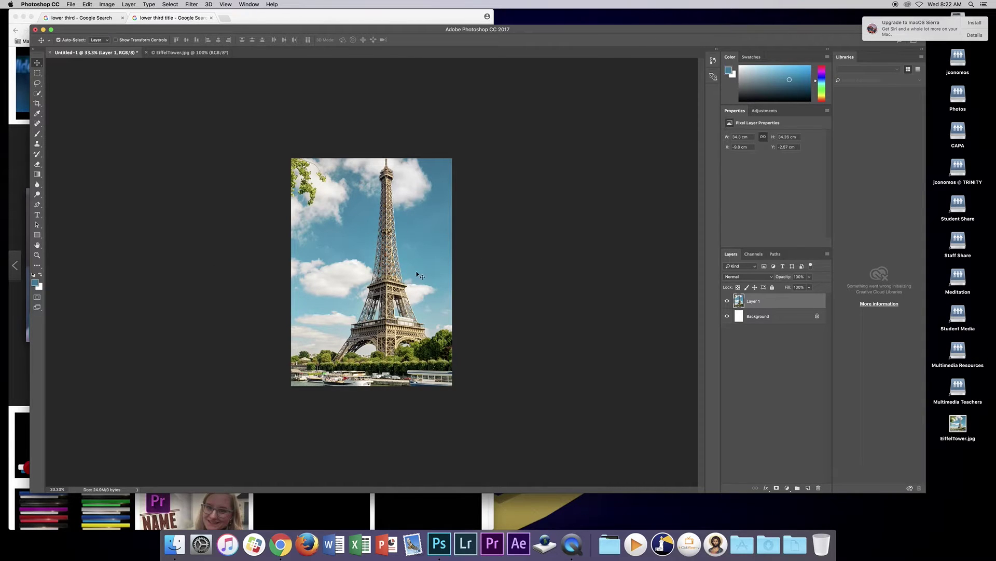
{"action": "mouse_move", "coordinate": [407, 263]}
{"action": "left_mouse_down"}
{"action": "mouse_move", "coordinate": [395, 248]}
{"action": "mouse_move", "coordinate": [431, 270]}
{"action": "mouse_move", "coordinate": [477, 238]}
{"action": "mouse_move", "coordinate": [406, 266]}
{"action": "left_mouse_up"}
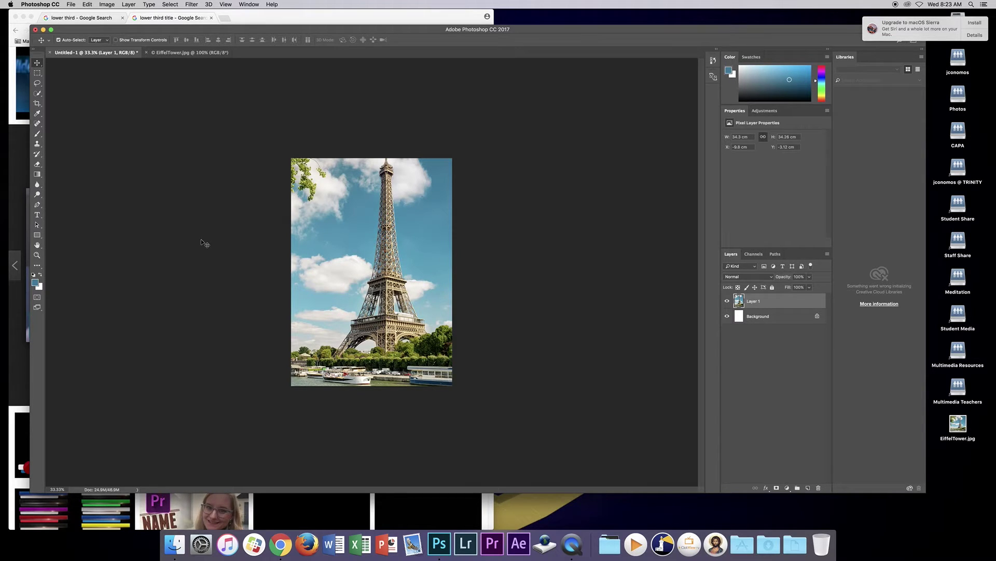
- Draw a rectangle shape about 1240 x 277 px over the lower-left part of the picture, just above the trees
{"action": "left_click", "coordinate": [37, 236]}
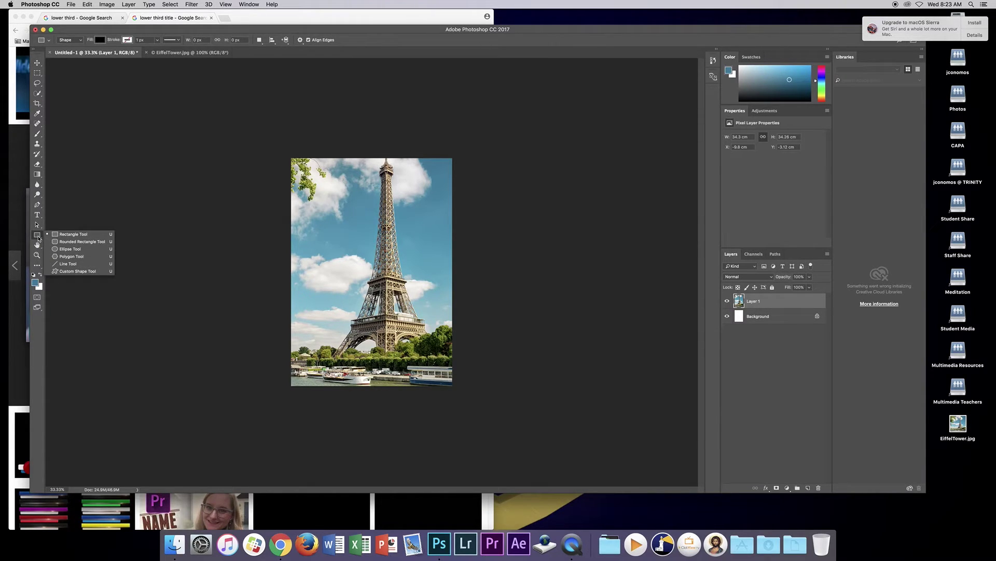
{"action": "left_click", "coordinate": [58, 236]}
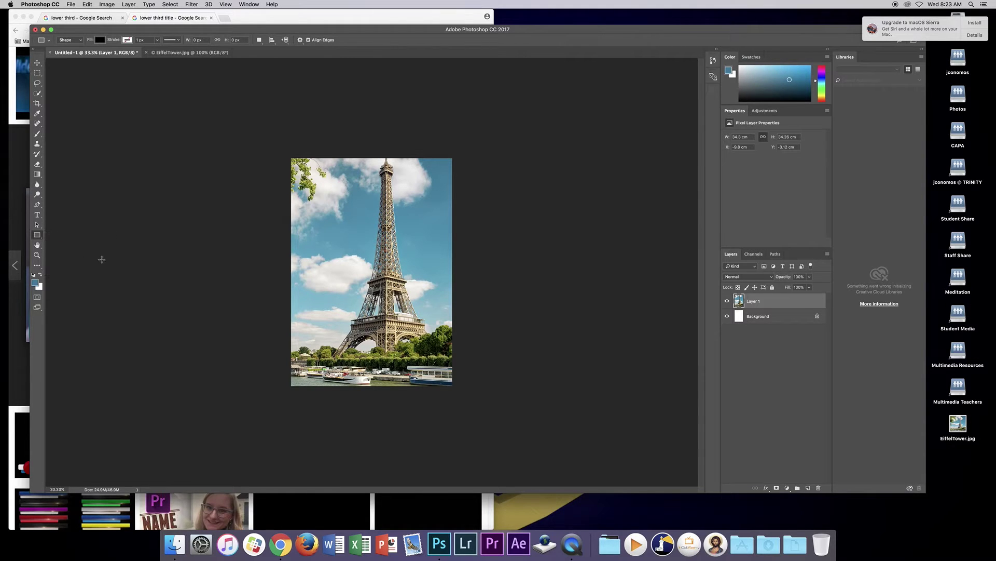
{"action": "left_click_drag", "start_coordinate": [295, 323], "coordinate": [375, 341]}
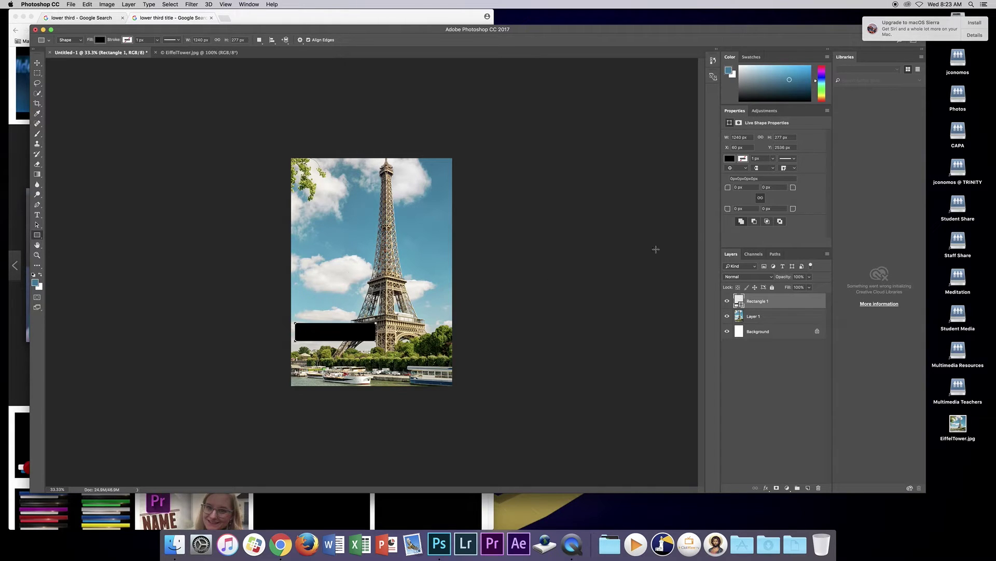
- Set the rectangle's fill colour to white
{"action": "left_click", "coordinate": [730, 159]}
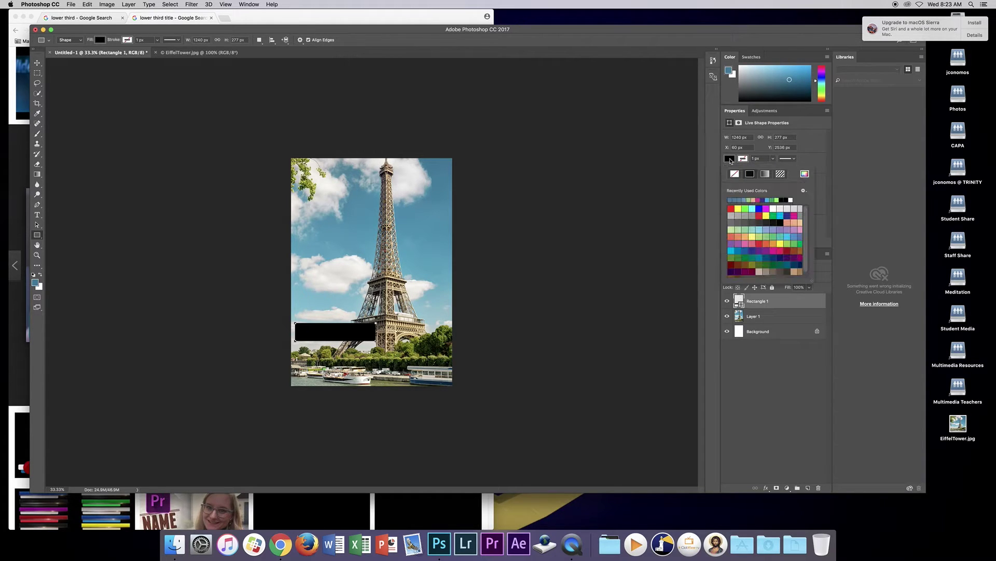
{"action": "left_click", "coordinate": [737, 209]}
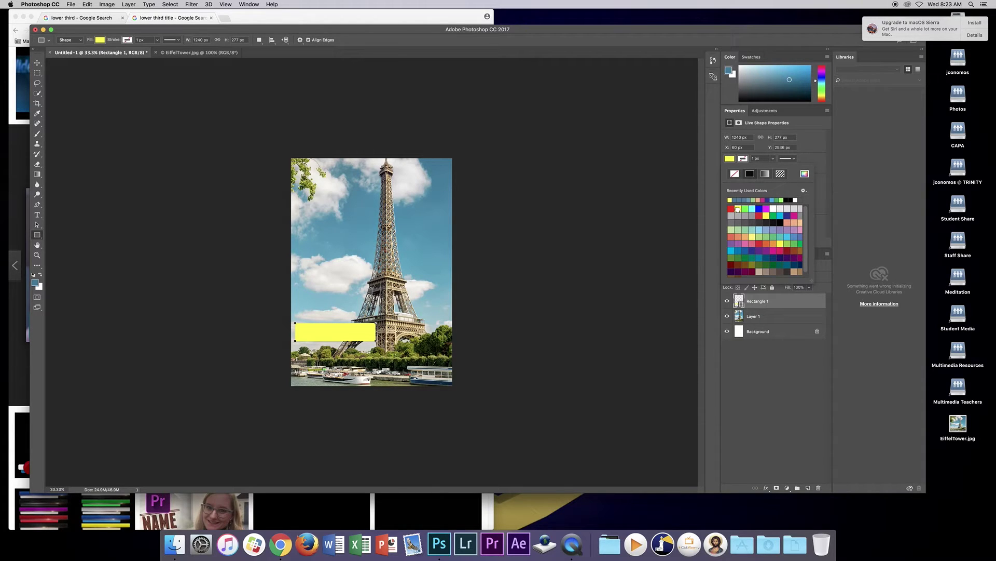
{"action": "left_click", "coordinate": [772, 208]}
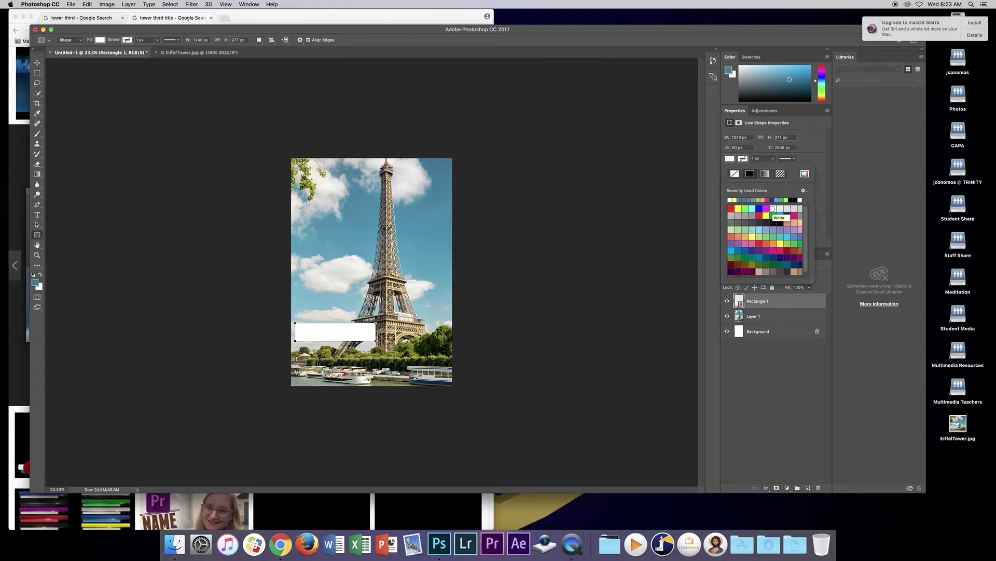
- Give the rectangle a bright green stroke about 37.43 px wide
{"action": "left_click", "coordinate": [743, 161]}
{"action": "left_click", "coordinate": [742, 160]}
{"action": "left_click", "coordinate": [742, 160]}
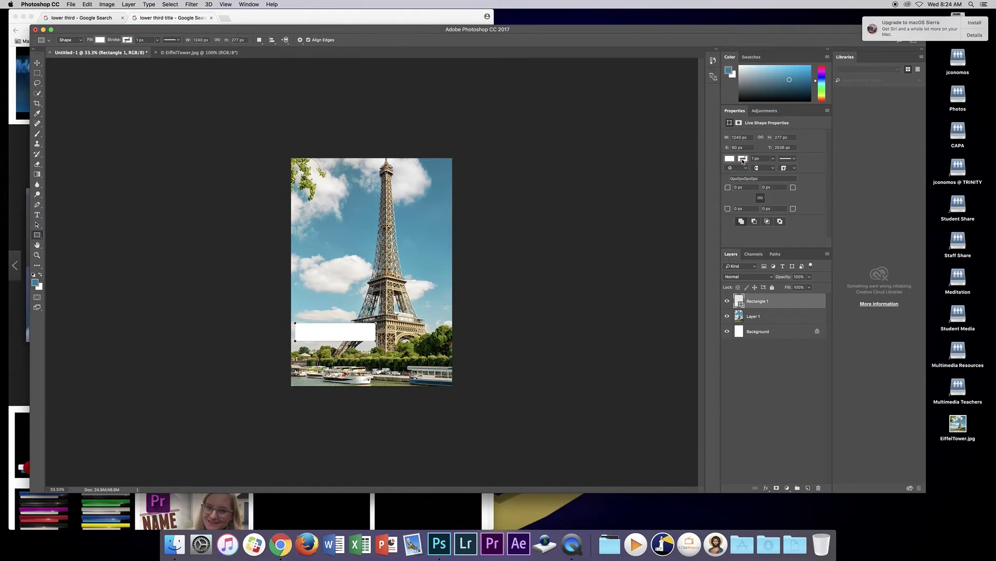
{"action": "left_click", "coordinate": [742, 160]}
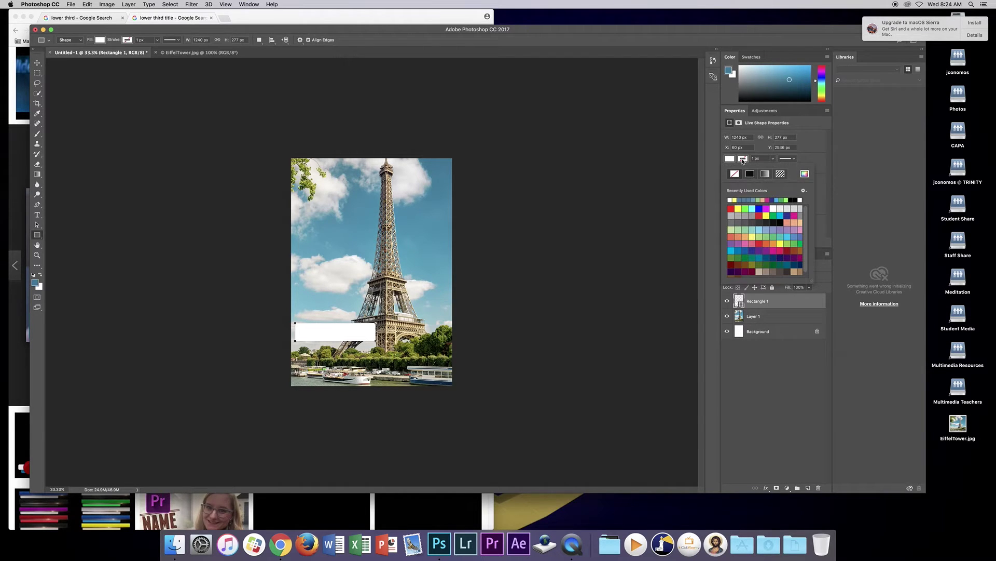
{"action": "left_click", "coordinate": [745, 209]}
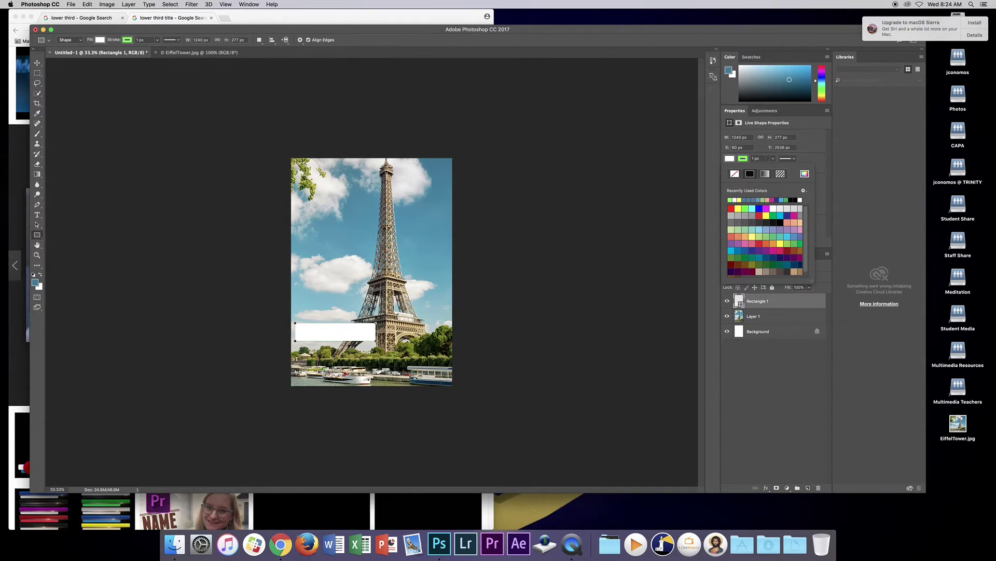
{"action": "left_click", "coordinate": [773, 158]}
{"action": "left_click_drag", "start_coordinate": [777, 168], "coordinate": [778, 172]}
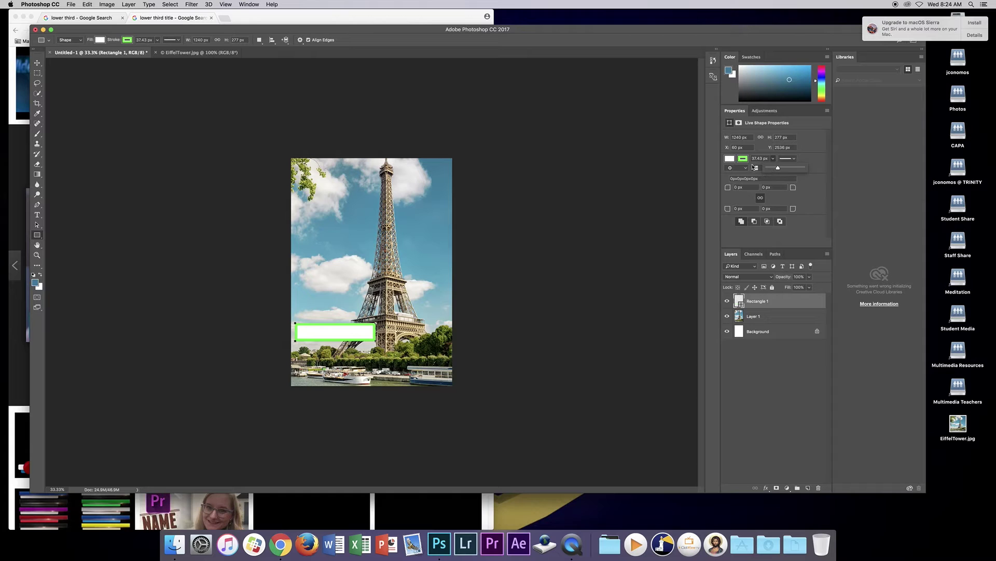
- Remove the stroke from the white rectangle
{"action": "left_click", "coordinate": [743, 158]}
{"action": "left_click", "coordinate": [739, 175]}
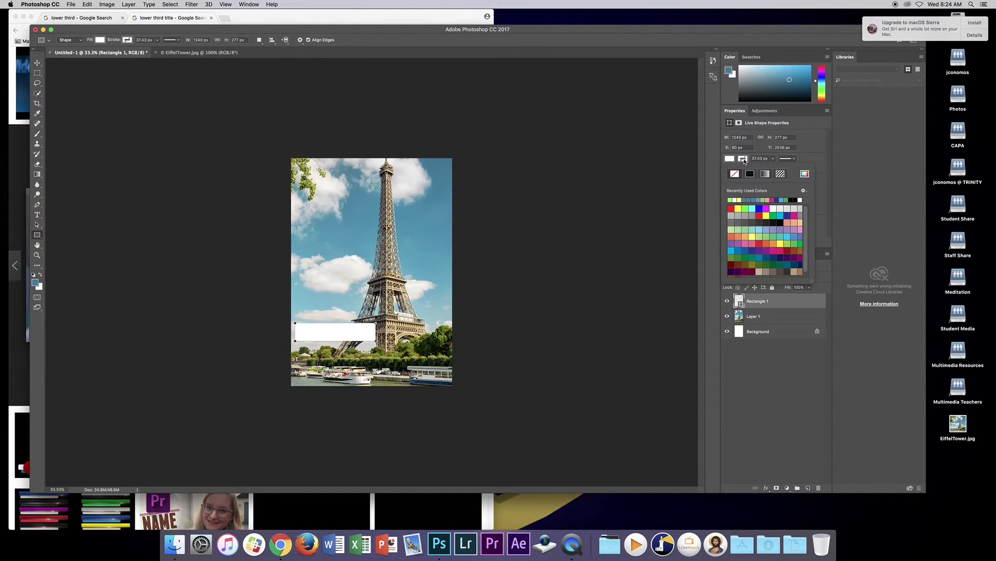
{"action": "left_click", "coordinate": [808, 160]}
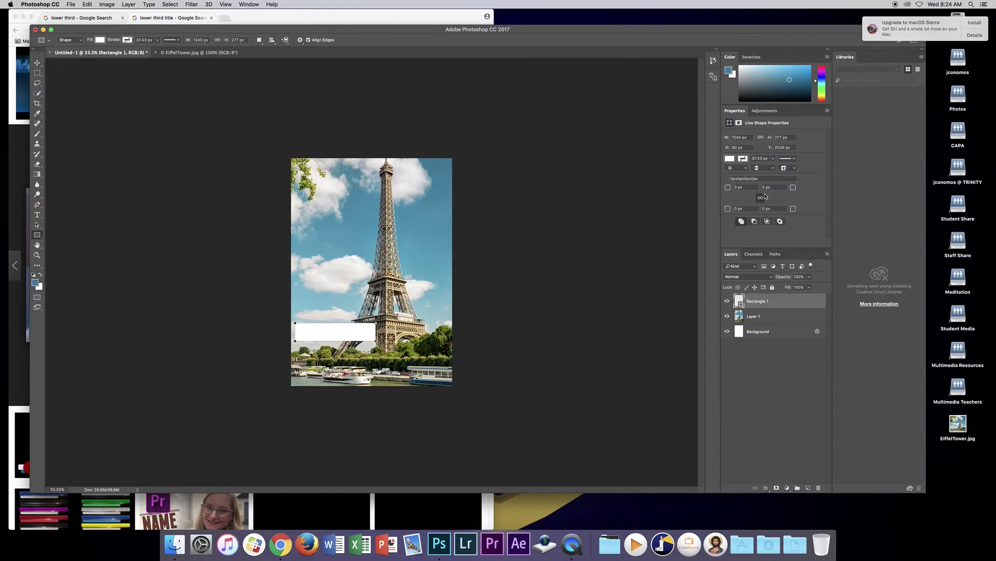
- Set the line cap type for the rectangle's stroke to round
{"action": "left_click", "coordinate": [746, 169]}
{"action": "left_click", "coordinate": [771, 169]}
{"action": "left_click", "coordinate": [772, 168]}
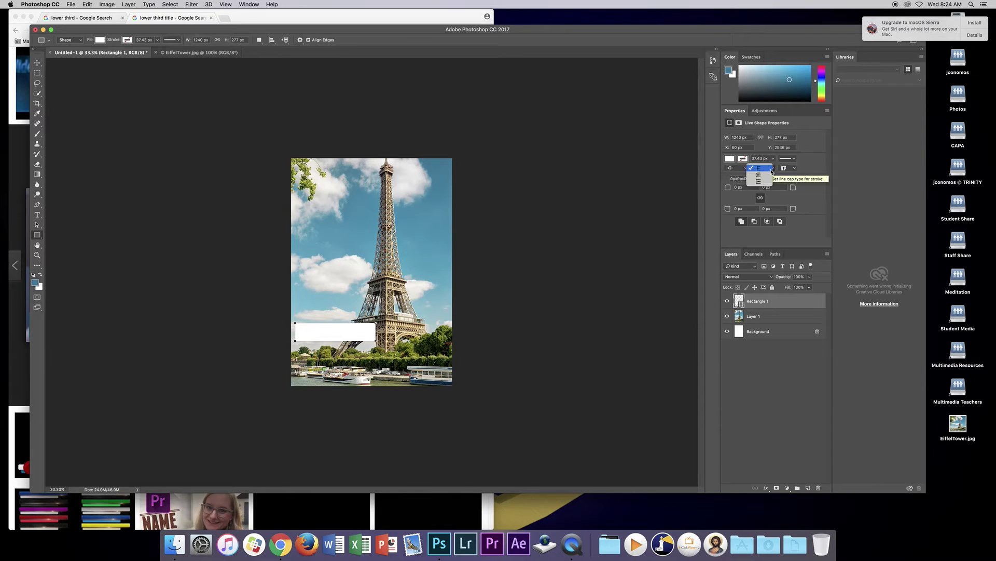
{"action": "left_click", "coordinate": [764, 175]}
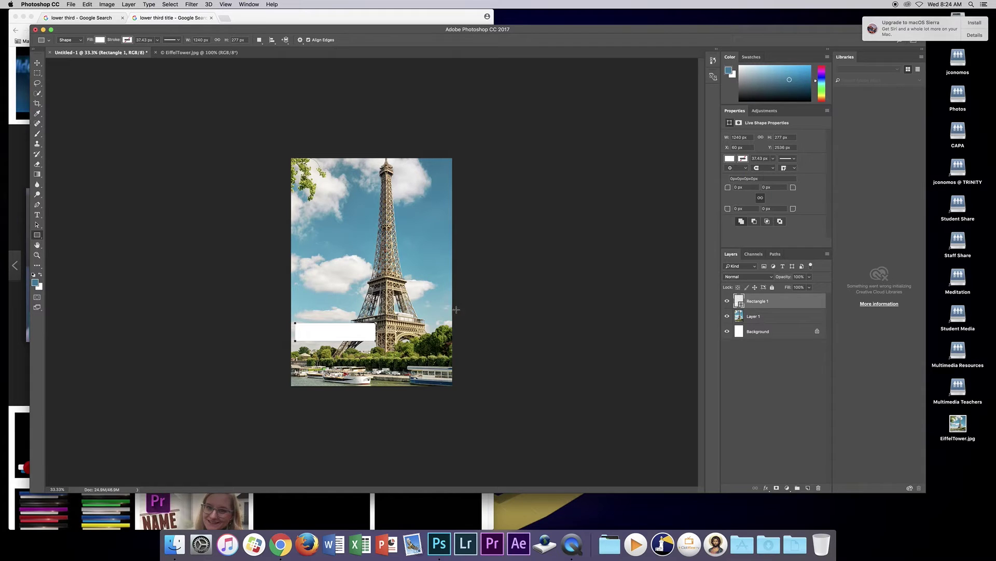
- Resize the white rectangle to about 1670 x 237 px, stretching it wider across the tower's base and lowering its top edge
{"action": "key", "text": "super+1"}
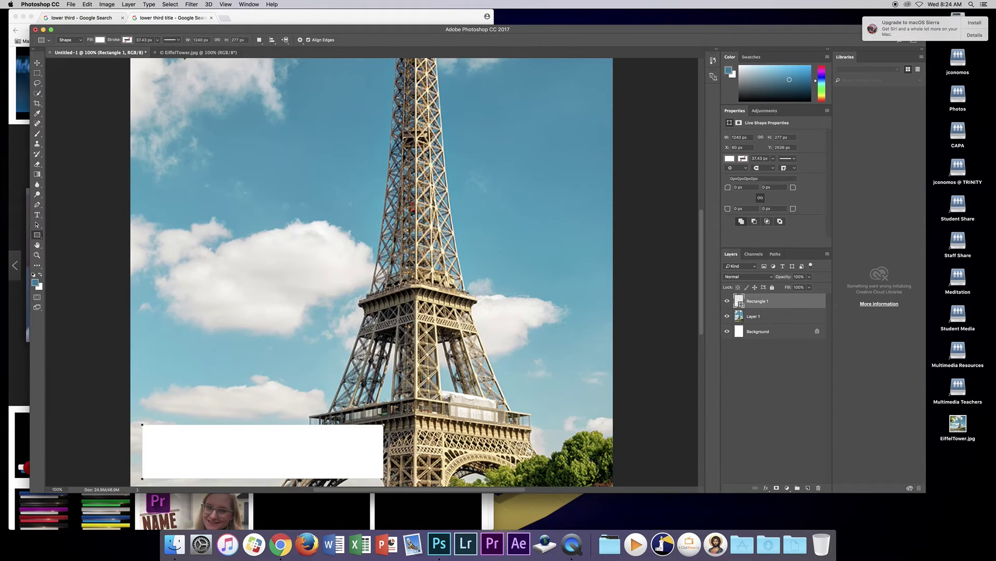
{"action": "left_click_drag", "start_coordinate": [430, 418], "coordinate": [557, 296]}
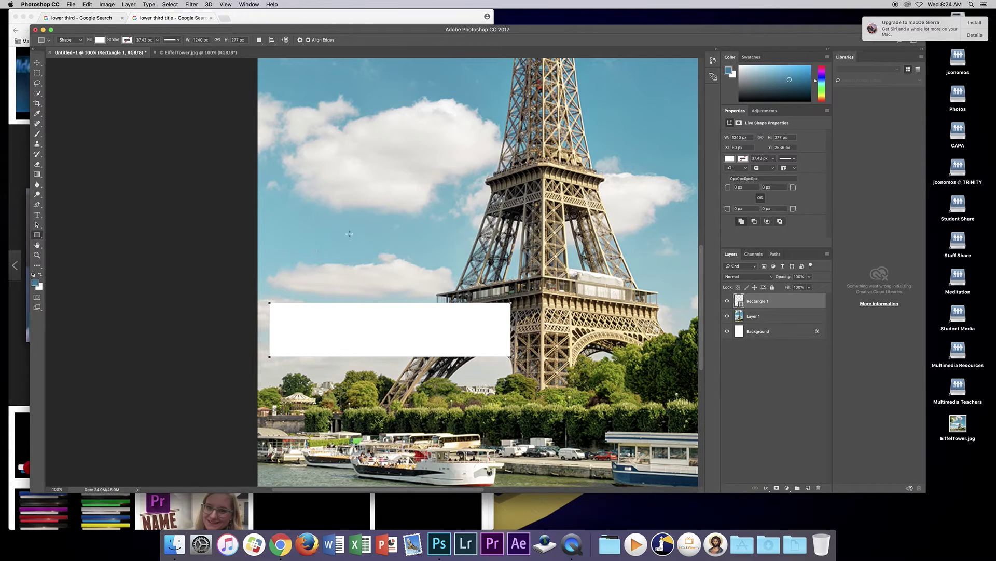
{"action": "key", "text": "super+t"}
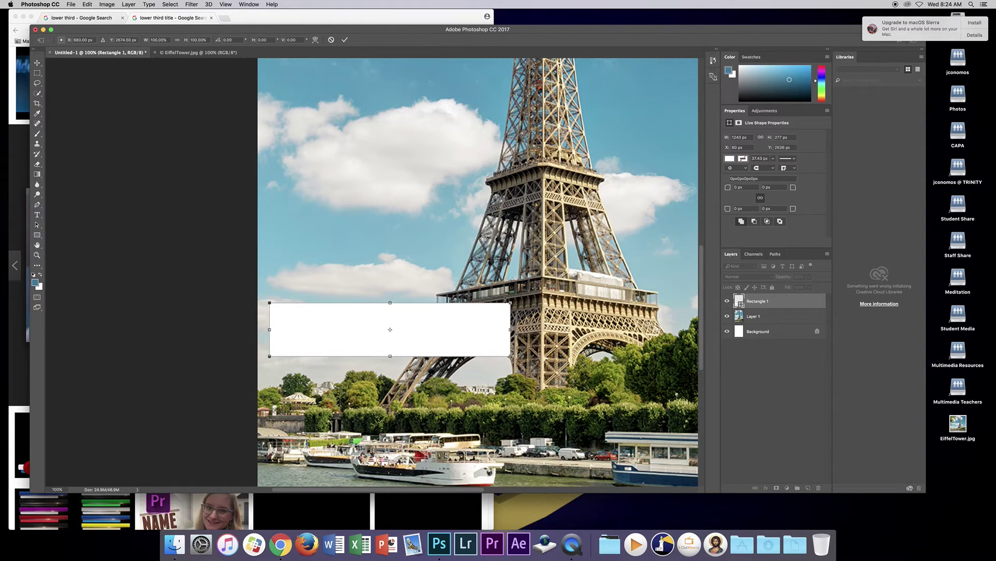
{"action": "left_click_drag", "start_coordinate": [506, 300], "coordinate": [593, 311]}
{"action": "key", "text": "Return"}
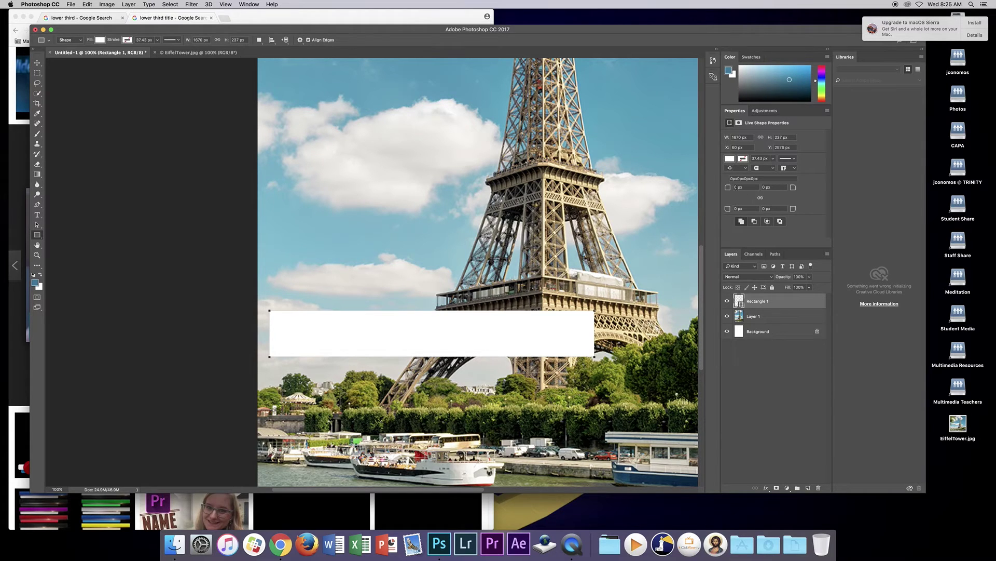
- Round the rectangle's top-left and bottom-right corners to 50 px, leaving the other two corners square
{"action": "type", "text": "50"}
{"action": "key", "text": "Return"}
{"action": "type", "text": "50"}
{"action": "key", "text": "Return"}
- Add the text "Eiffel Tower" in black at 24 pt over the sky above the white rectangle
{"action": "left_click", "coordinate": [37, 215]}
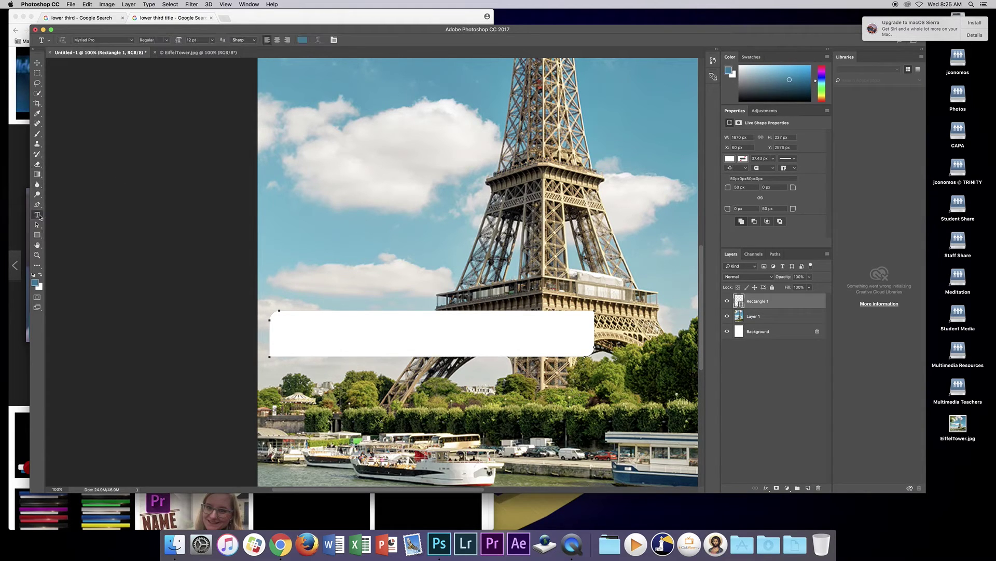
{"action": "left_click", "coordinate": [318, 237]}
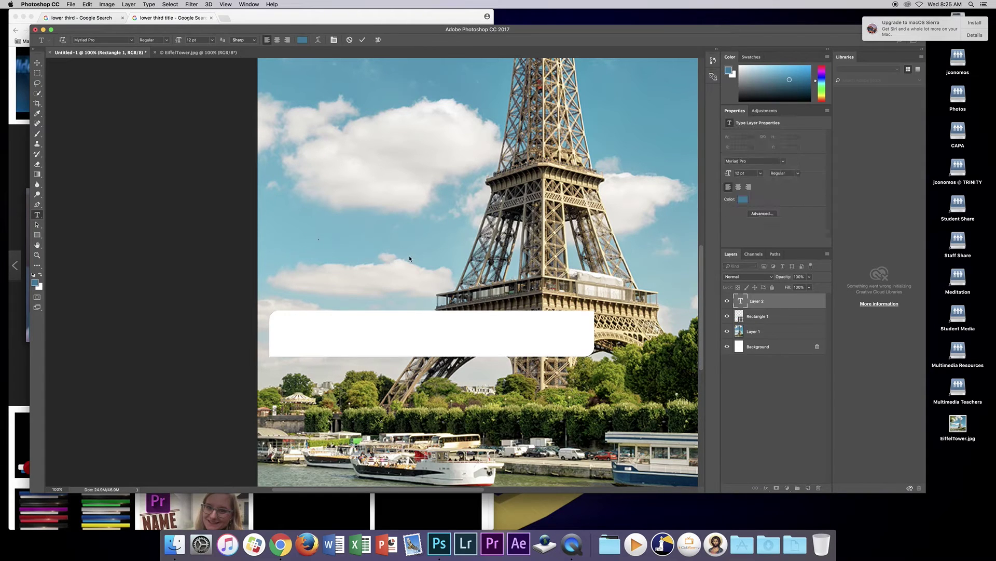
{"action": "left_click", "coordinate": [761, 174]}
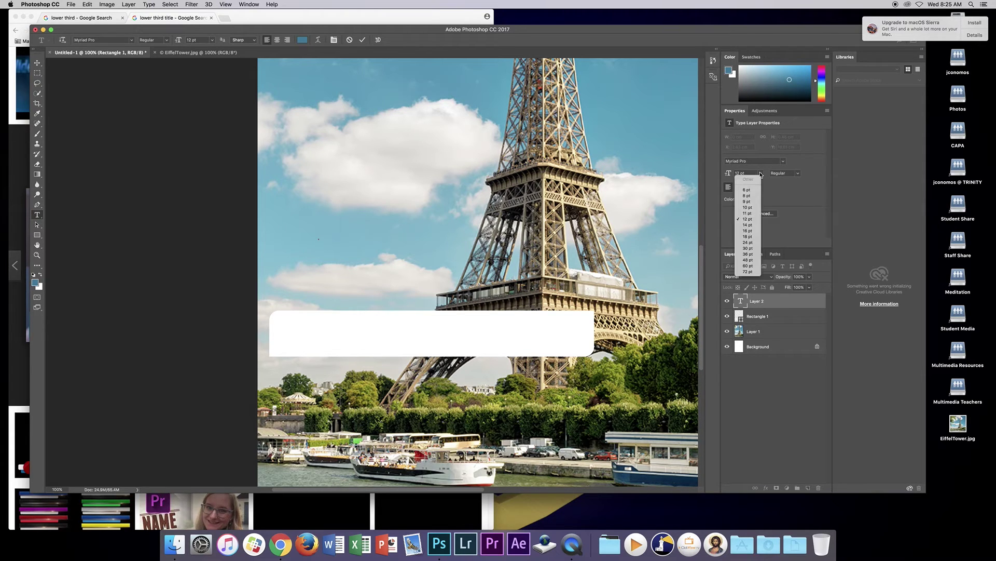
{"action": "left_click", "coordinate": [751, 243]}
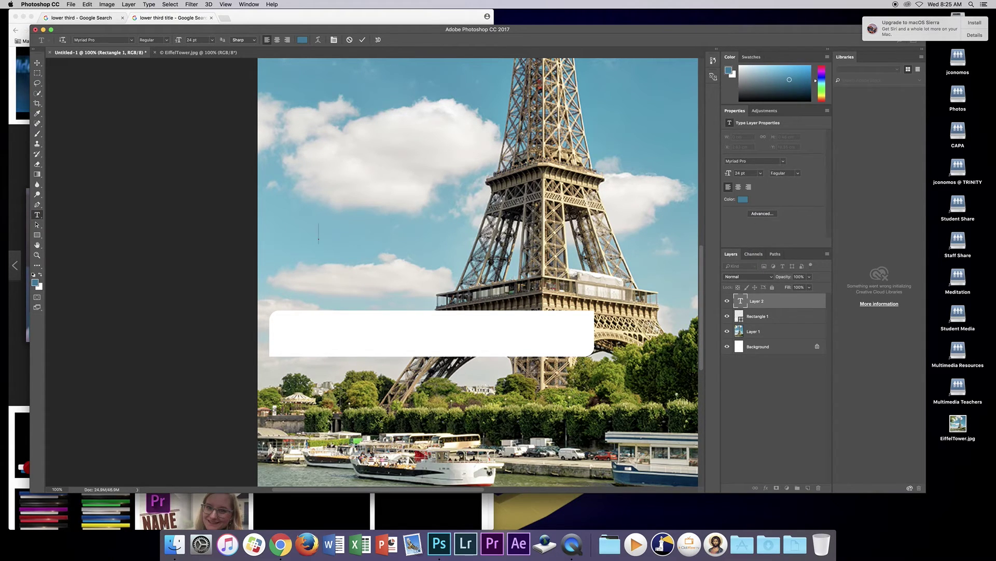
{"action": "left_click", "coordinate": [744, 199]}
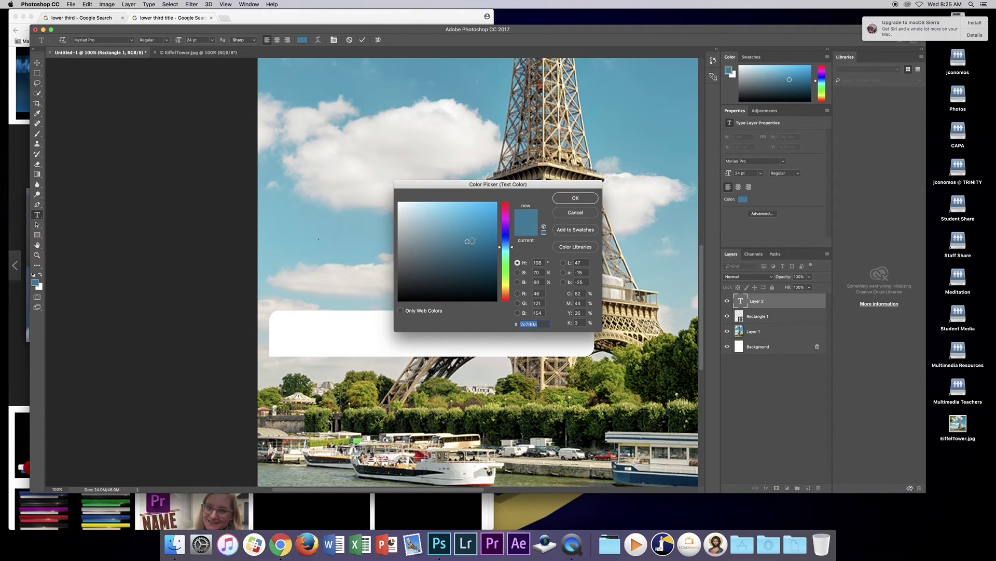
{"action": "left_click_drag", "start_coordinate": [471, 240], "coordinate": [390, 305]}
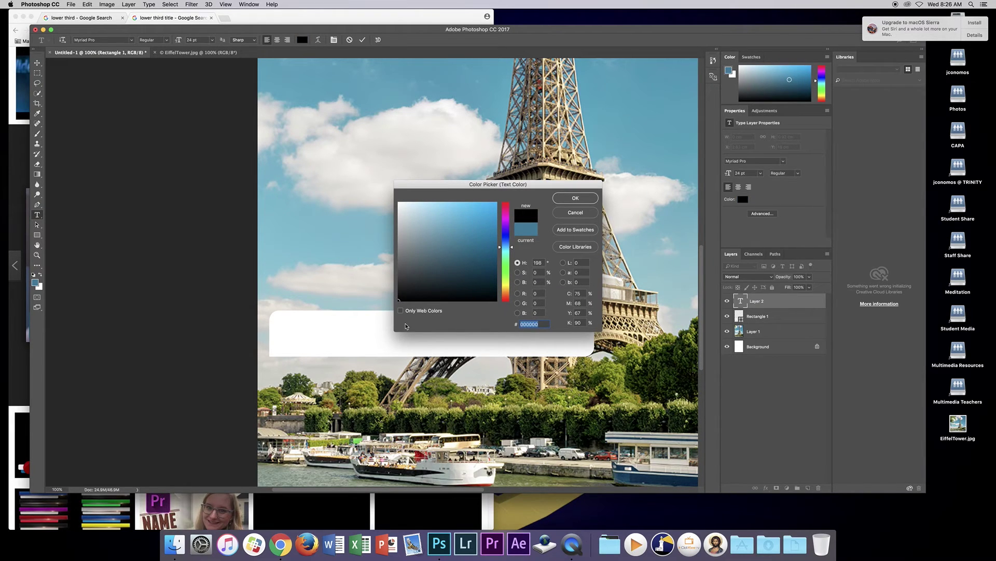
{"action": "left_click", "coordinate": [571, 201]}
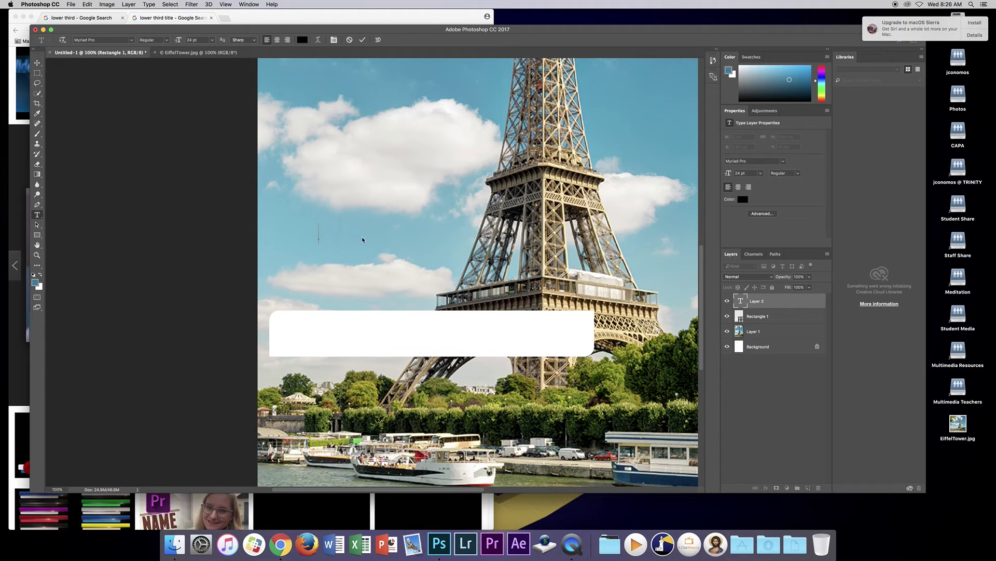
{"action": "type", "text": "Eiffel Tower"}
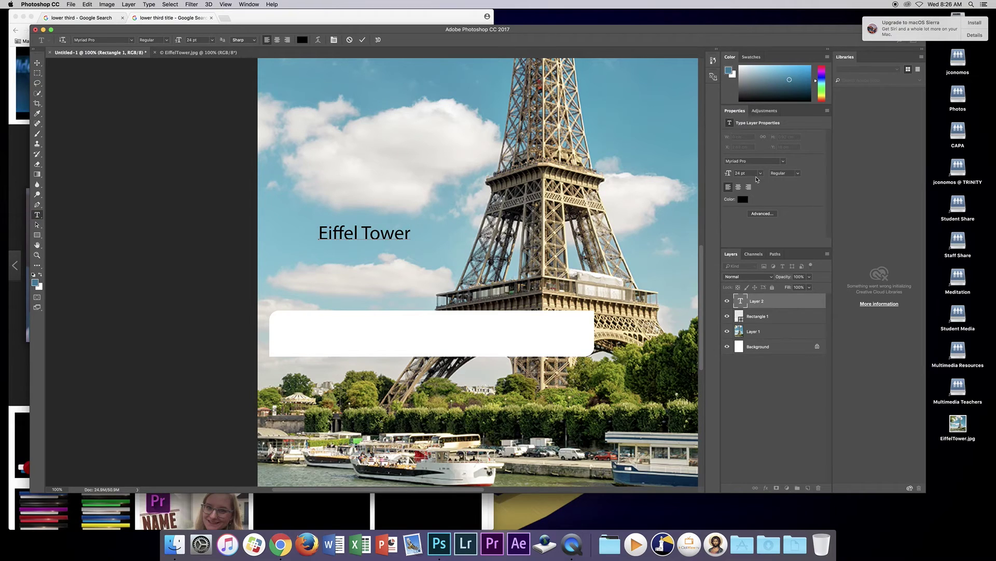
- Set the tracking of the "Eiffel Tower" text to 50 and its size to 36 pt
{"action": "left_click", "coordinate": [773, 214]}
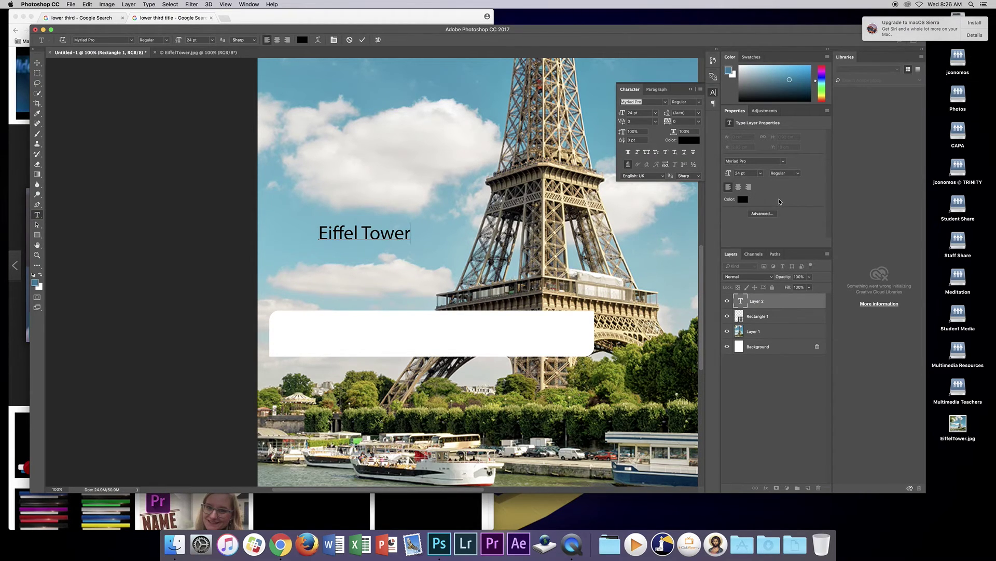
{"action": "left_click_drag", "start_coordinate": [411, 236], "coordinate": [297, 237]}
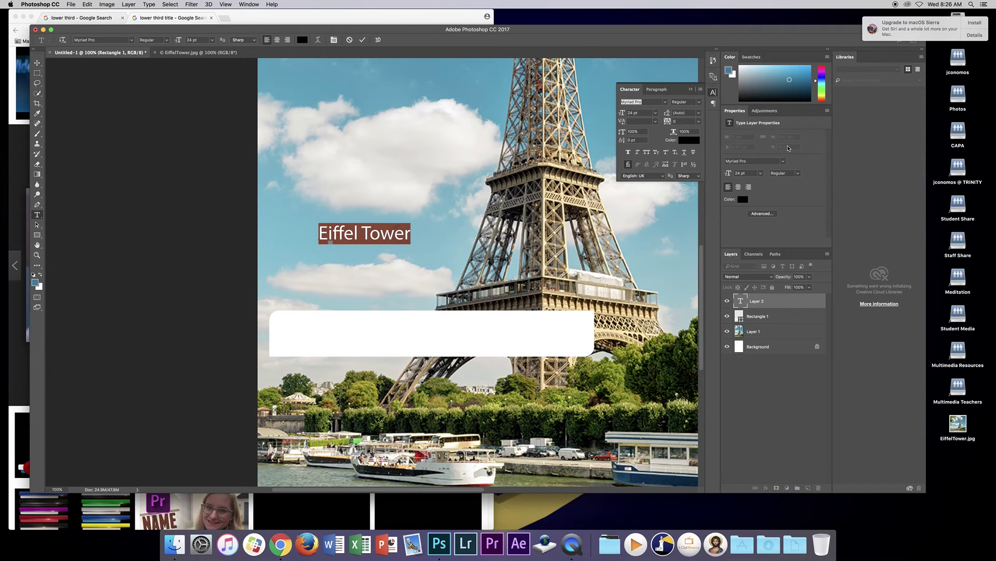
{"action": "left_click", "coordinate": [700, 122]}
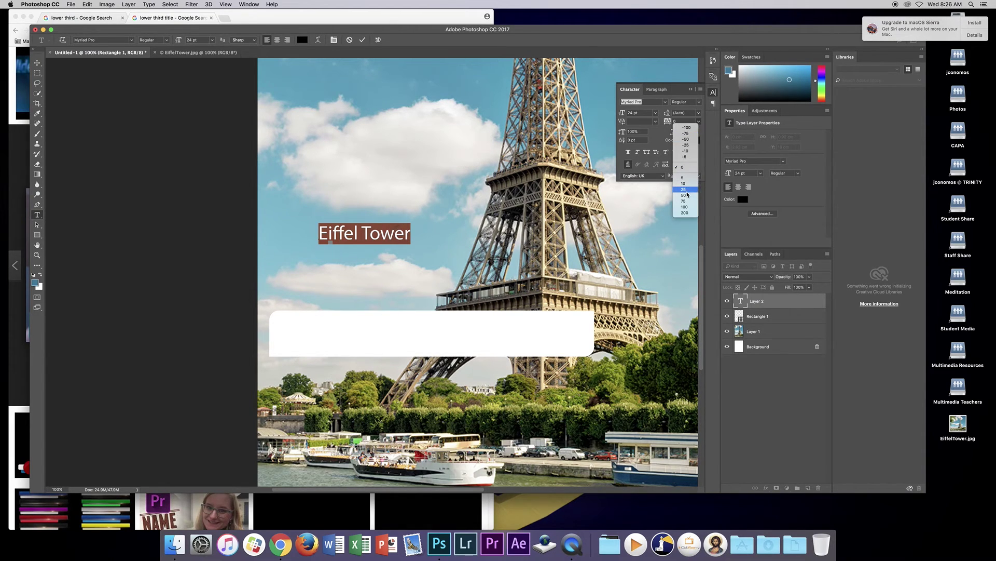
{"action": "left_click", "coordinate": [685, 195]}
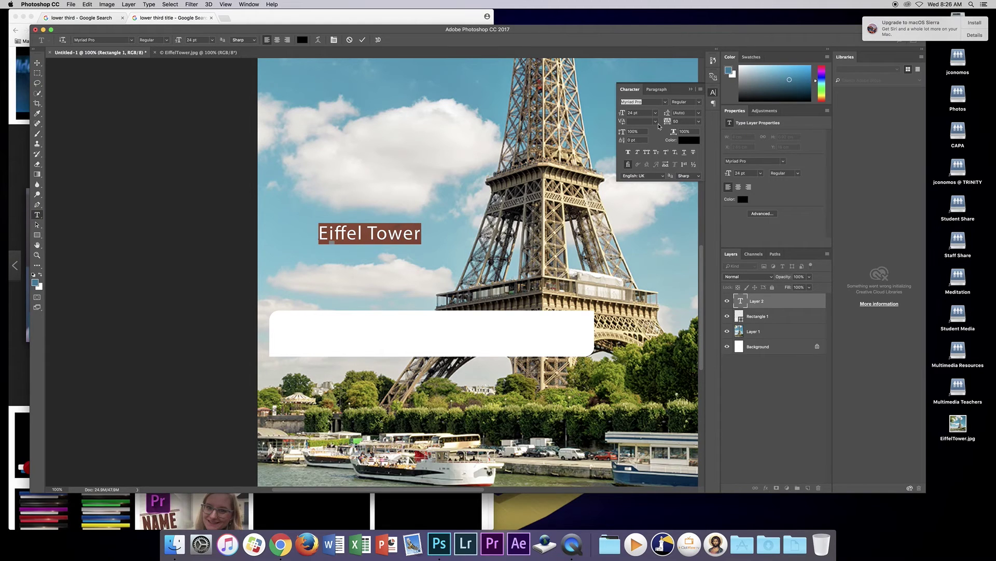
{"action": "left_click", "coordinate": [656, 113]}
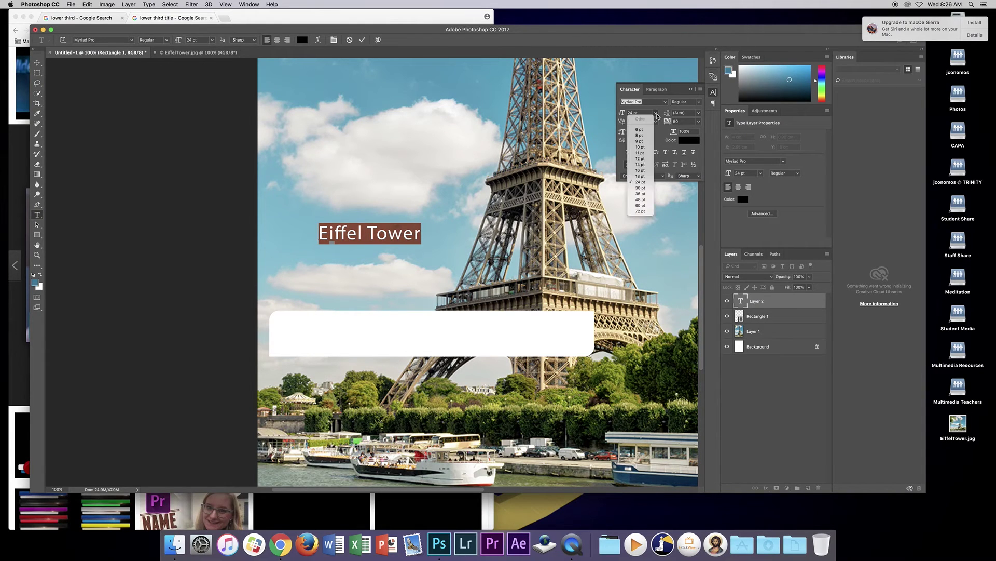
{"action": "left_click", "coordinate": [646, 194]}
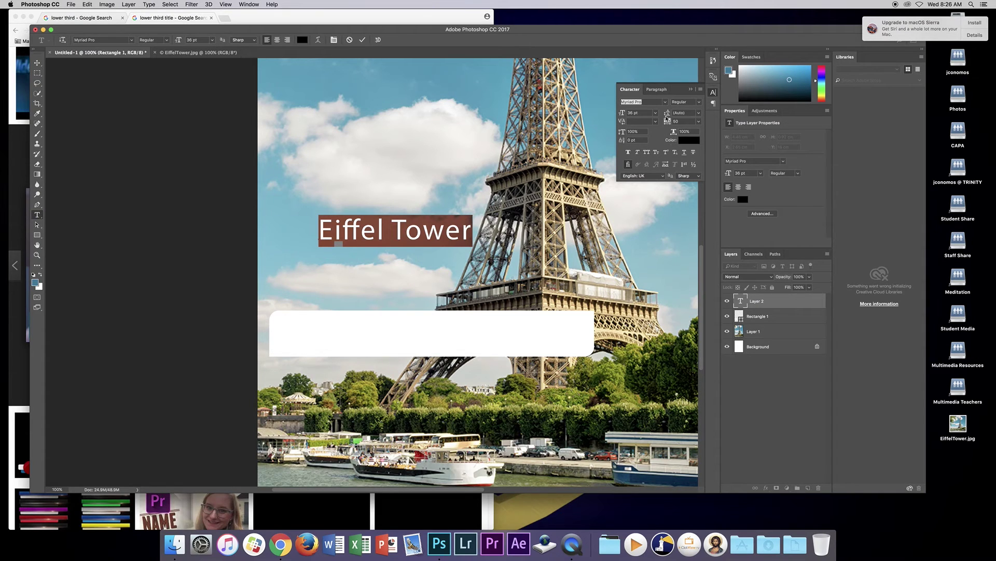
{"action": "left_click", "coordinate": [689, 90]}
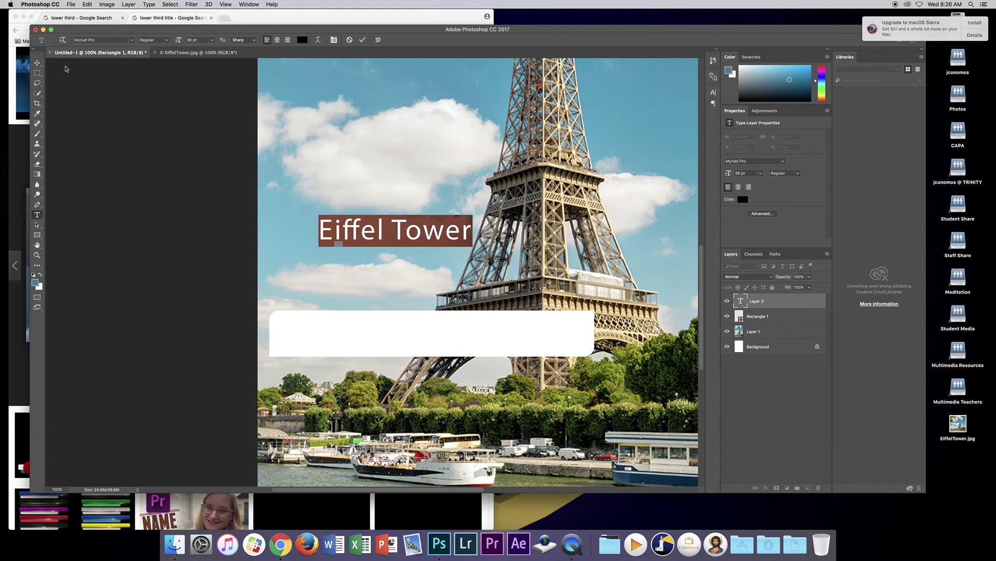
- Move the "Eiffel Tower" text onto the white rectangle and narrow the rectangle to about 972 px wide around it
{"action": "left_click", "coordinate": [38, 63]}
{"action": "left_click_drag", "start_coordinate": [435, 230], "coordinate": [395, 333]}
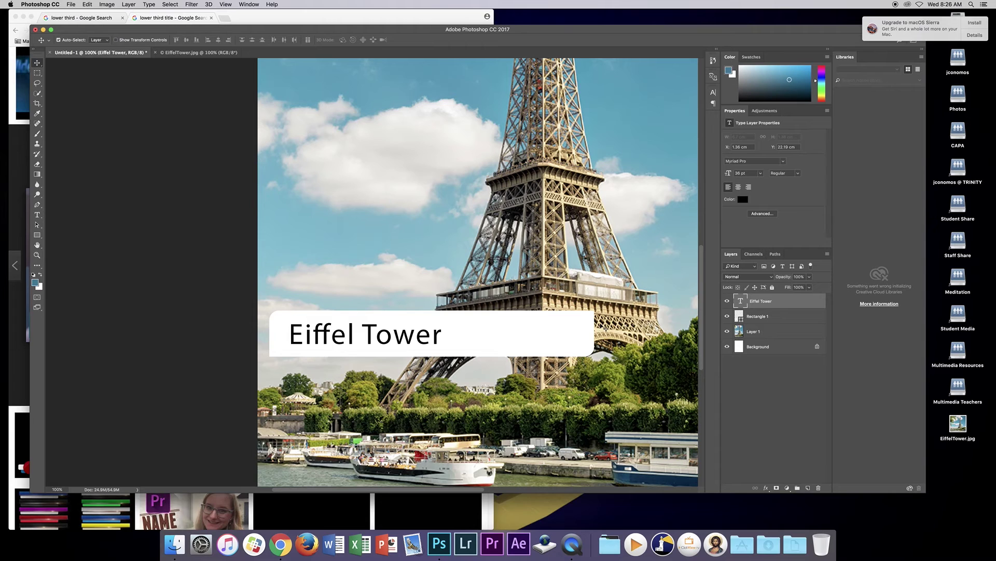
{"action": "left_click", "coordinate": [758, 318]}
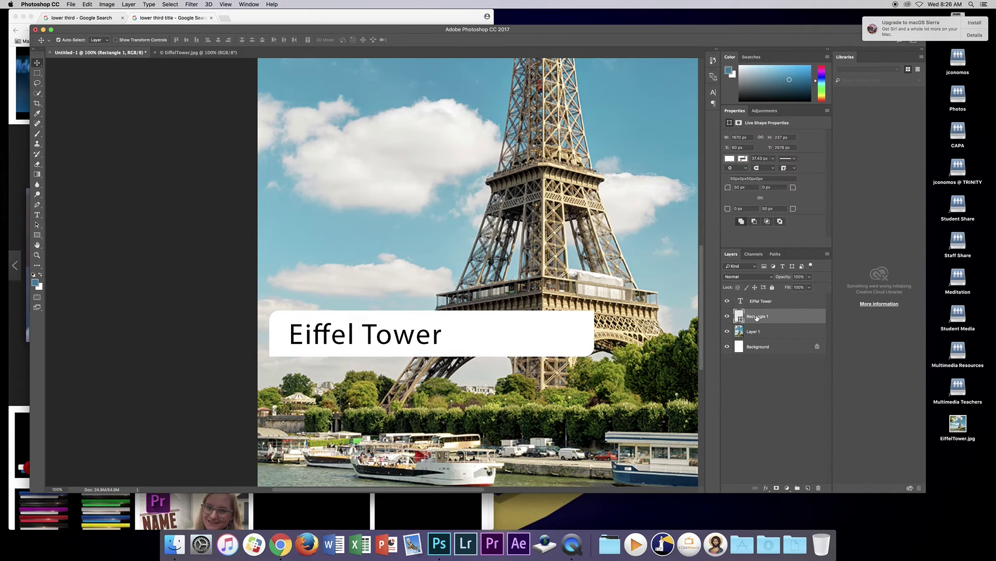
{"action": "key", "text": "ctrl+t"}
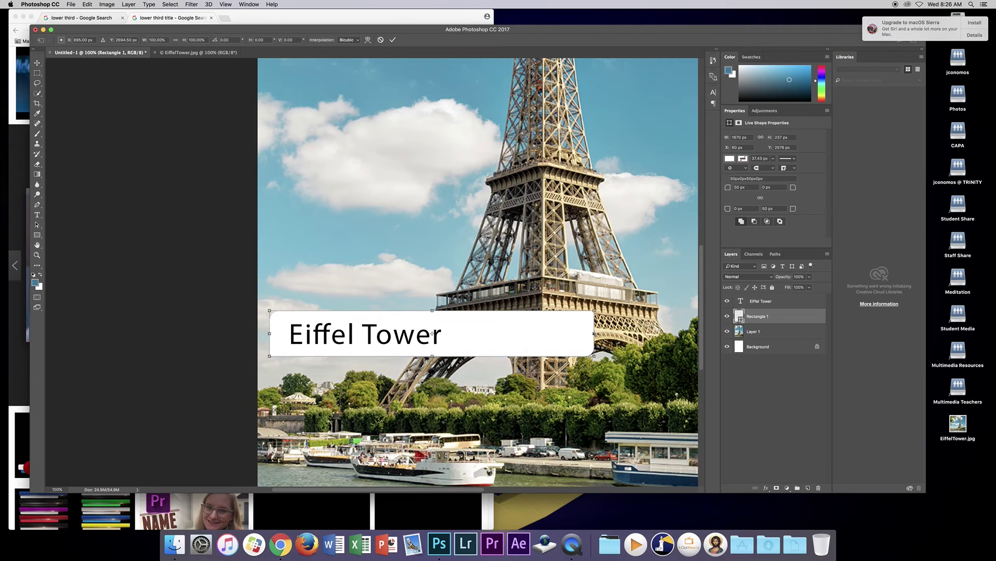
{"action": "left_click_drag", "start_coordinate": [593, 334], "coordinate": [453, 334]}
{"action": "key", "text": "Return"}
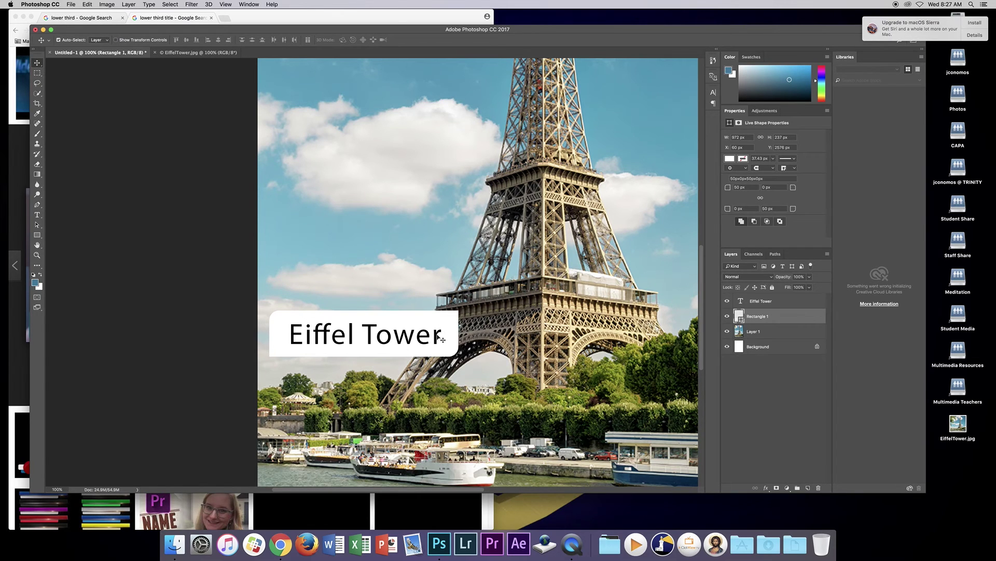
- Set the initial E of "Eiffel Tower" to 72 pt and colour it bright red
{"action": "left_click", "coordinate": [778, 303]}
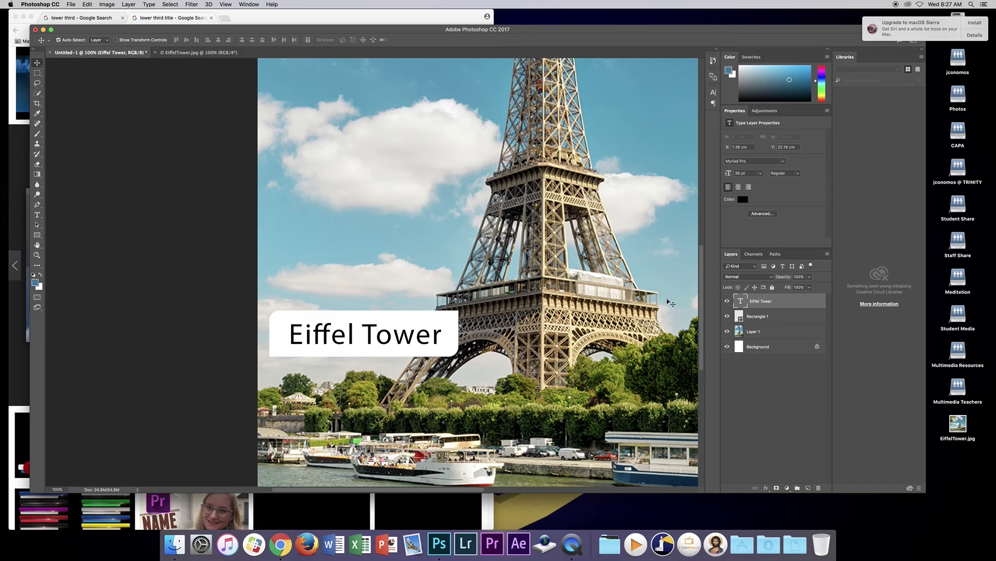
{"action": "left_click", "coordinate": [38, 216]}
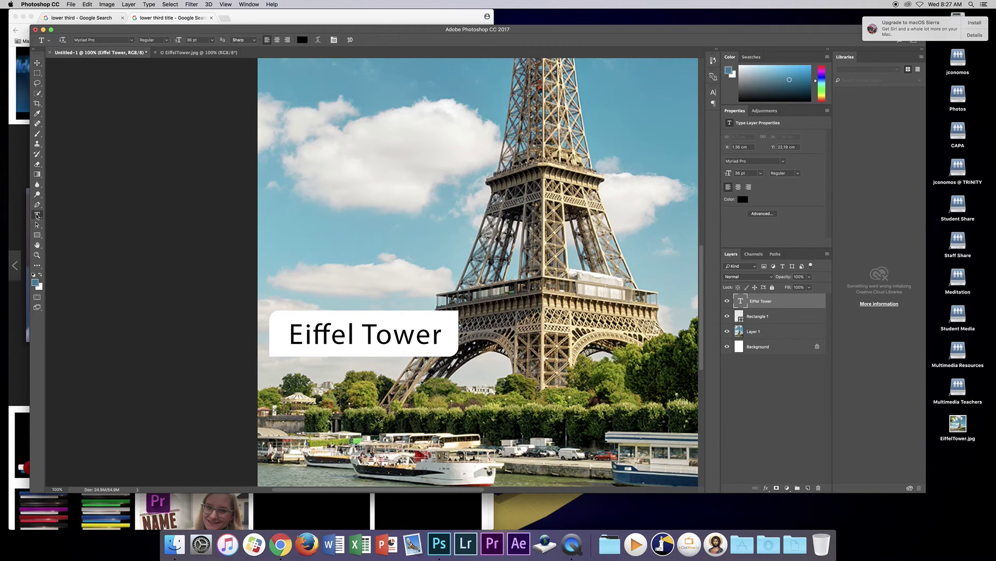
{"action": "left_click_drag", "start_coordinate": [301, 335], "coordinate": [289, 336]}
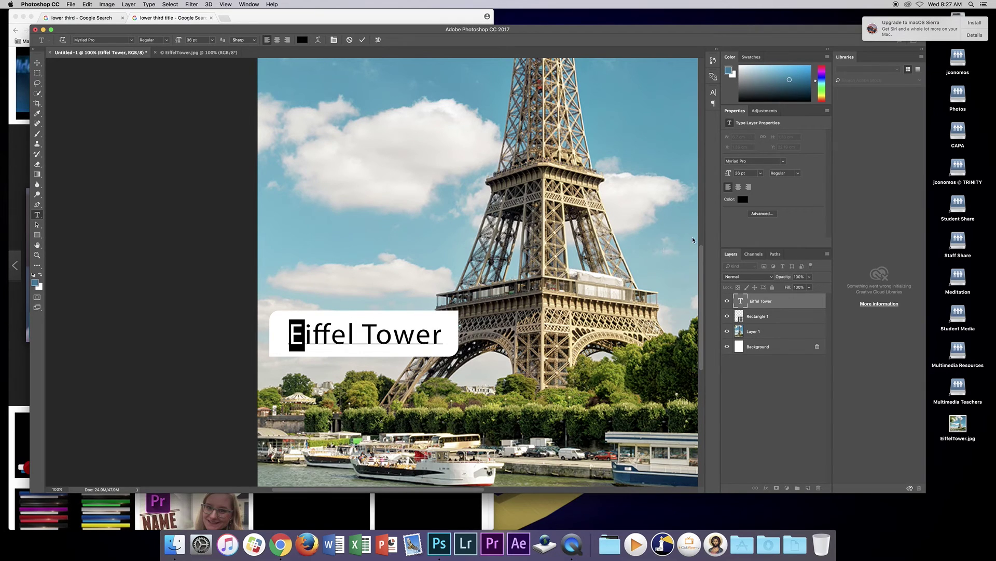
{"action": "left_click", "coordinate": [761, 173]}
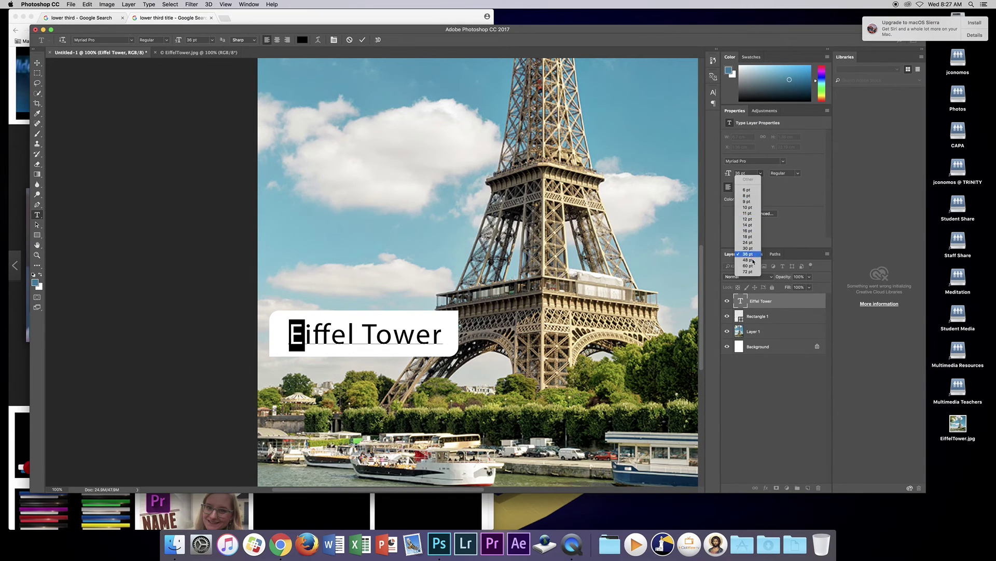
{"action": "left_click", "coordinate": [754, 271]}
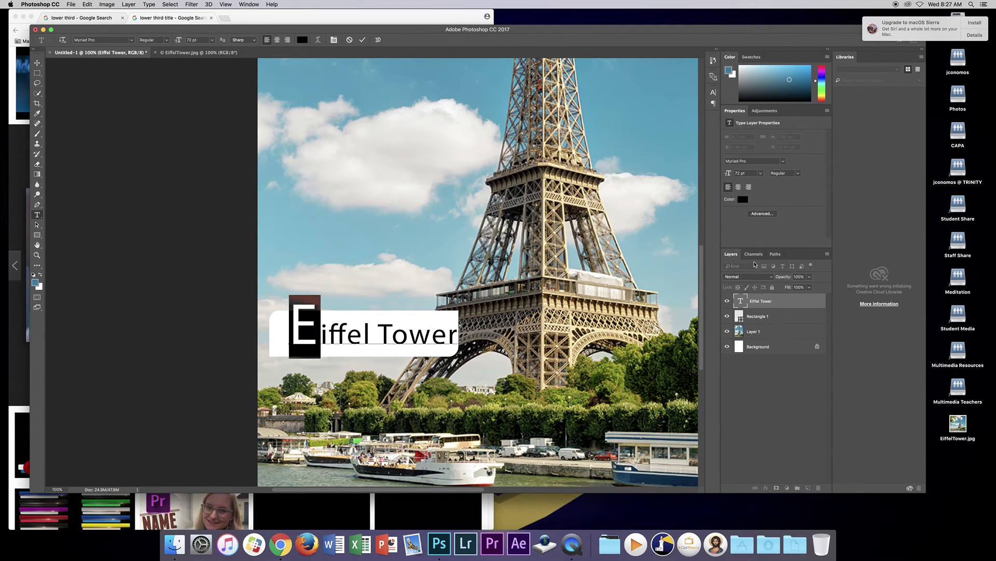
{"action": "left_click", "coordinate": [744, 200]}
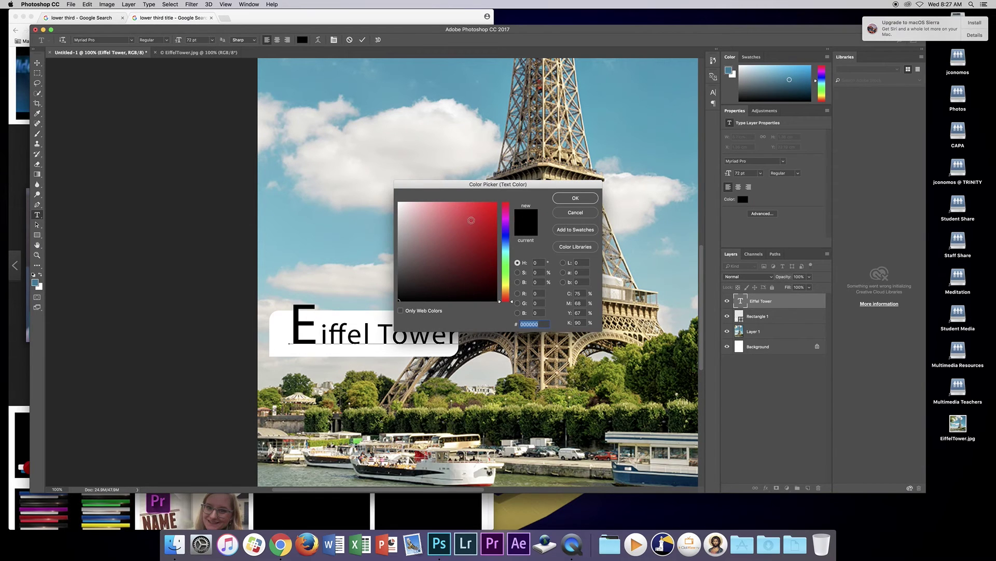
{"action": "left_click_drag", "start_coordinate": [472, 220], "coordinate": [498, 203]}
{"action": "left_click", "coordinate": [566, 198]}
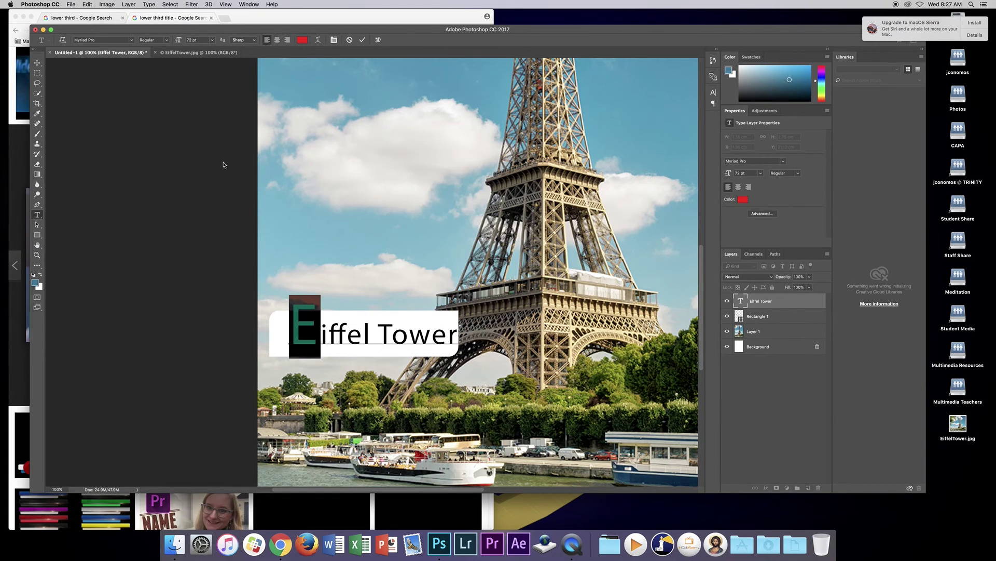
{"action": "left_click", "coordinate": [37, 63]}
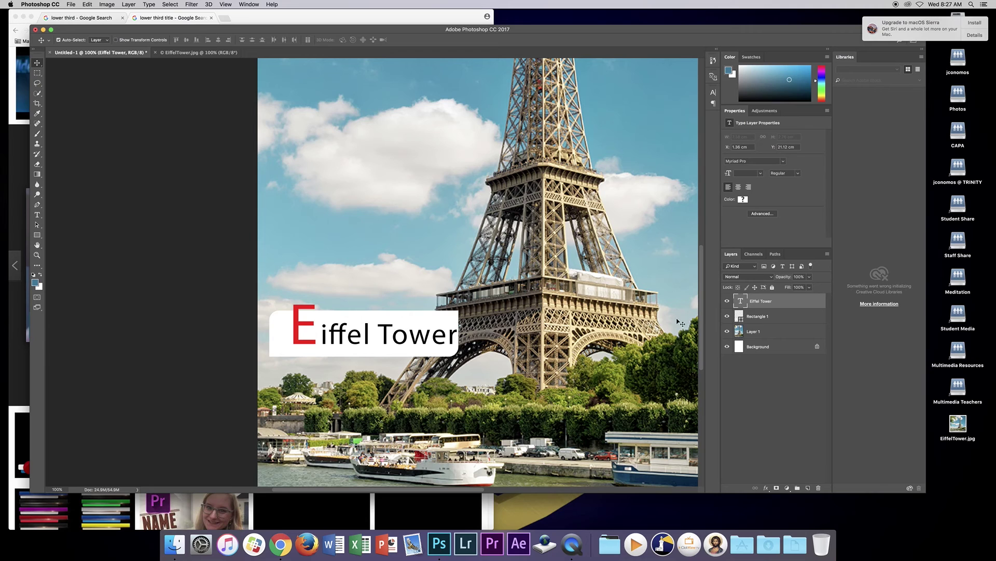
- Shift the "Eiffel Tower" text down and left to fit inside the white rectangle, and set the rectangle's layer opacity to 60%
{"action": "left_click_drag", "start_coordinate": [356, 333], "coordinate": [348, 343]}
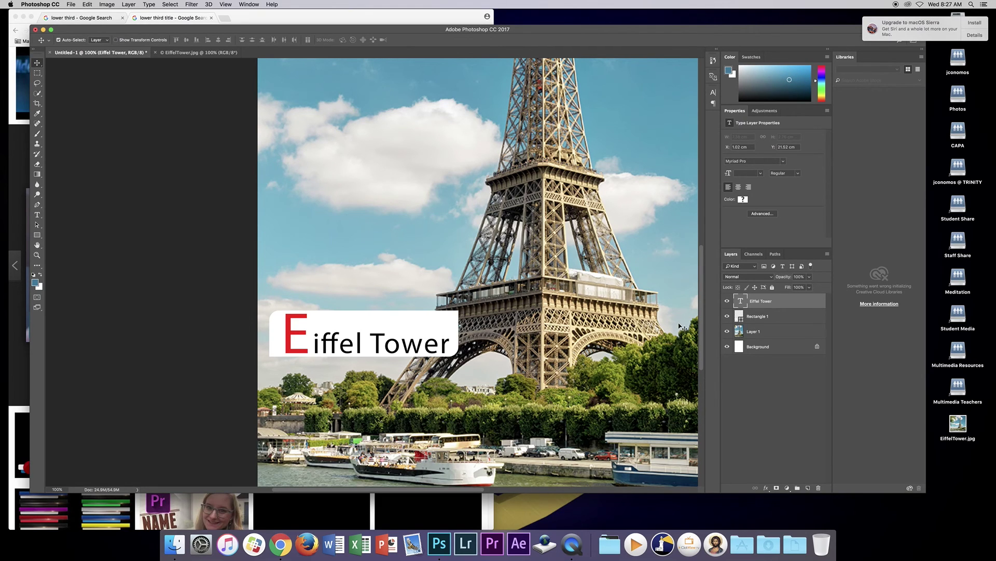
{"action": "left_click", "coordinate": [775, 317]}
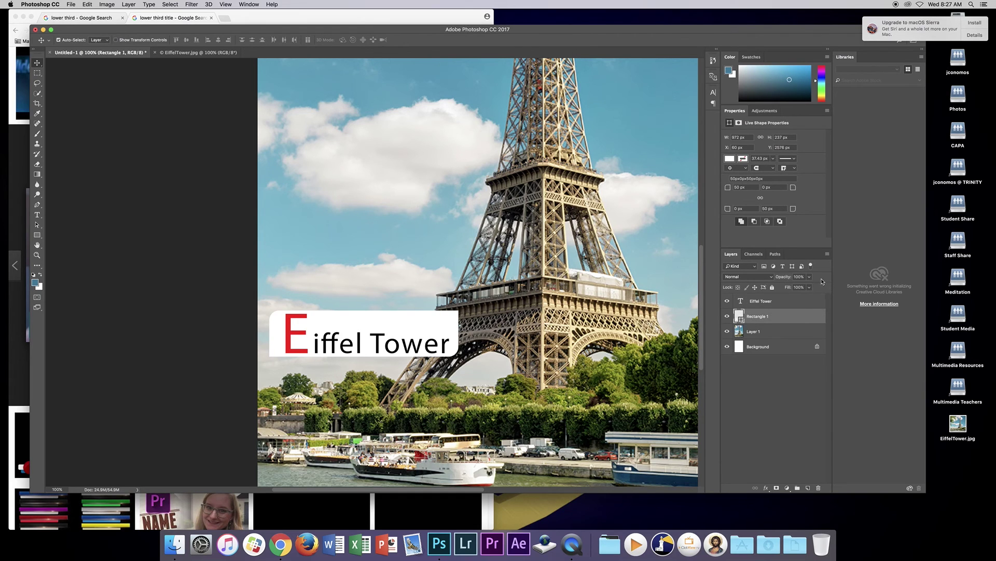
{"action": "left_click", "coordinate": [809, 277]}
{"action": "left_click_drag", "start_coordinate": [808, 288], "coordinate": [795, 289]}
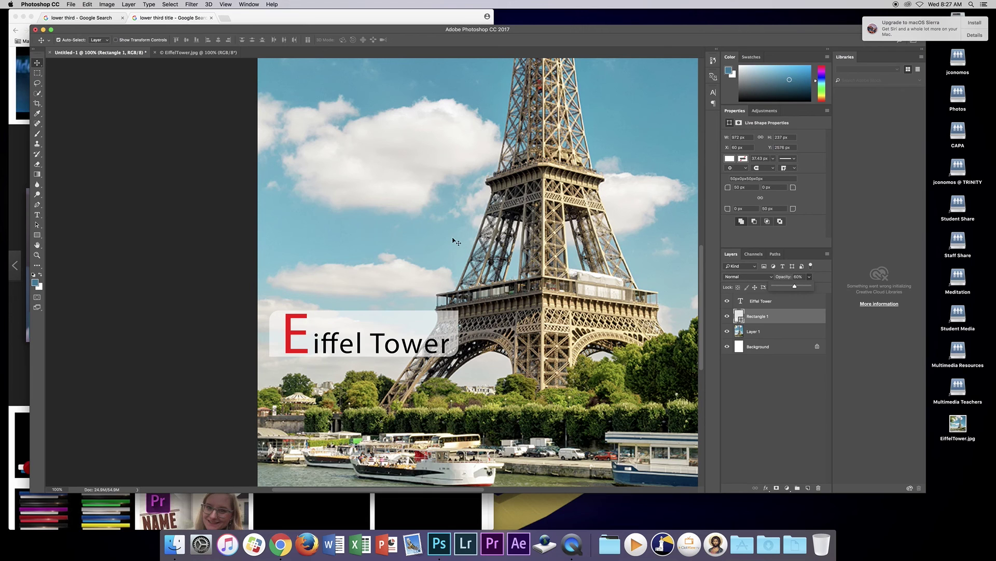
- Move the "Eiffel Tower" text and its rectangle together straight down the photo, placing the rectangle at about Y 2795 px, and deselect both layers
{"action": "key", "text": "super+minus"}
{"action": "key", "text": "super+minus"}
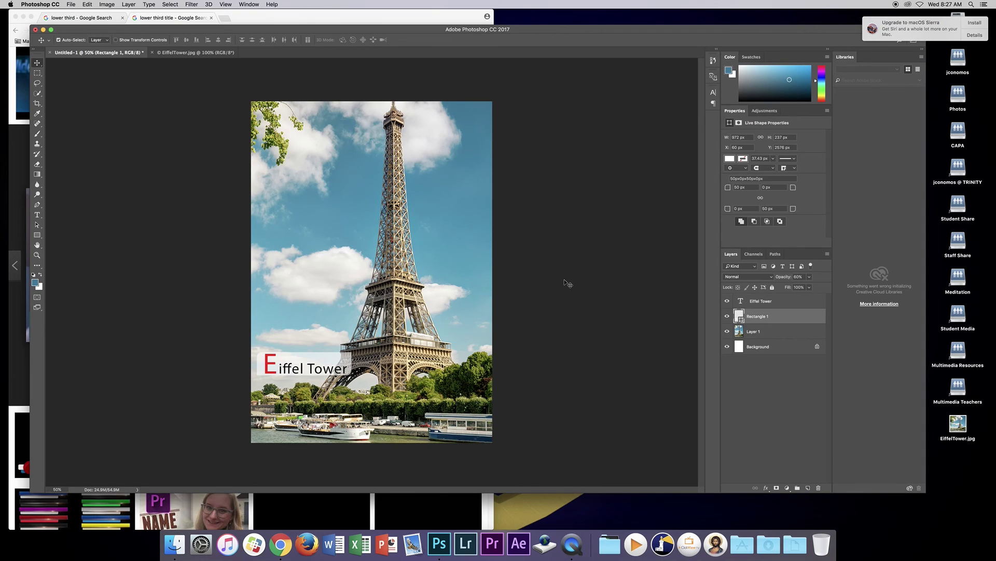
{"action": "left_click", "coordinate": [774, 301]}
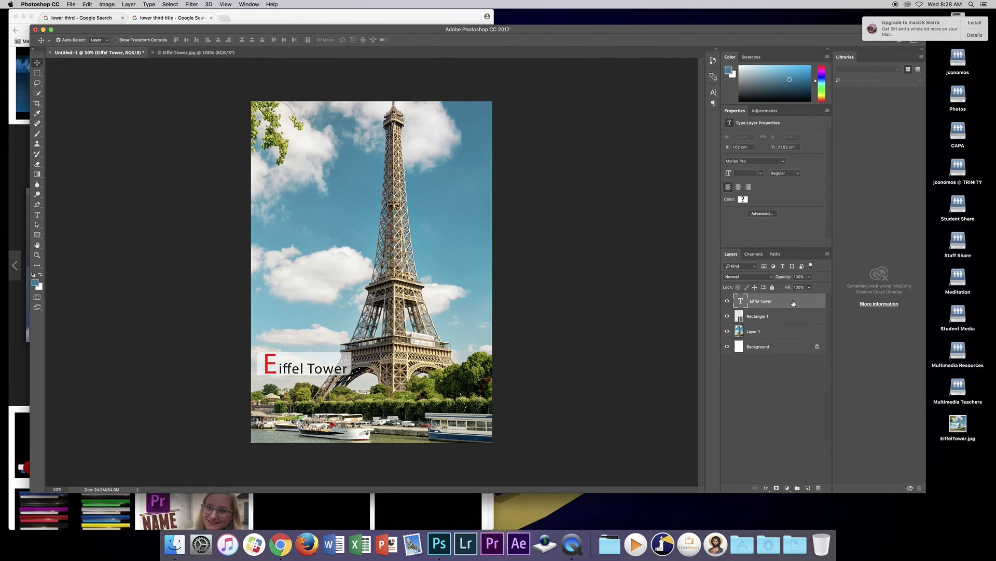
{"action": "left_click", "coordinate": [784, 317], "text": "shift"}
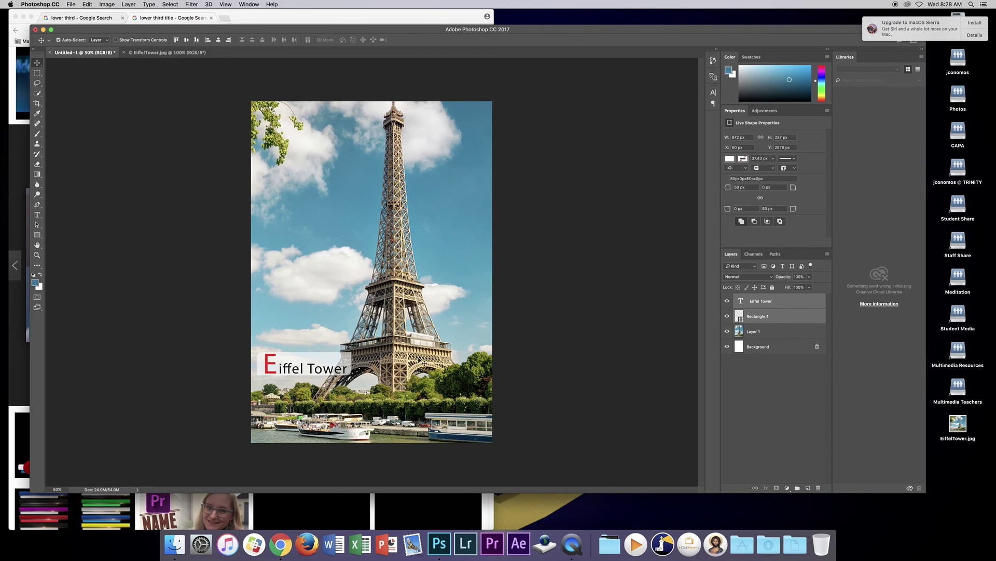
{"action": "left_click_drag", "start_coordinate": [323, 365], "coordinate": [339, 391]}
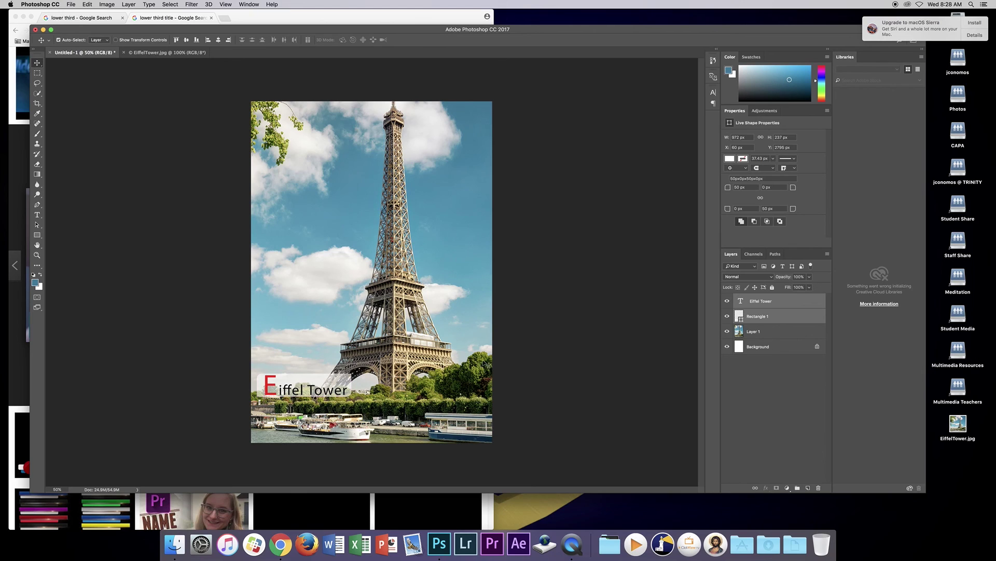
{"action": "left_click", "coordinate": [518, 374]}
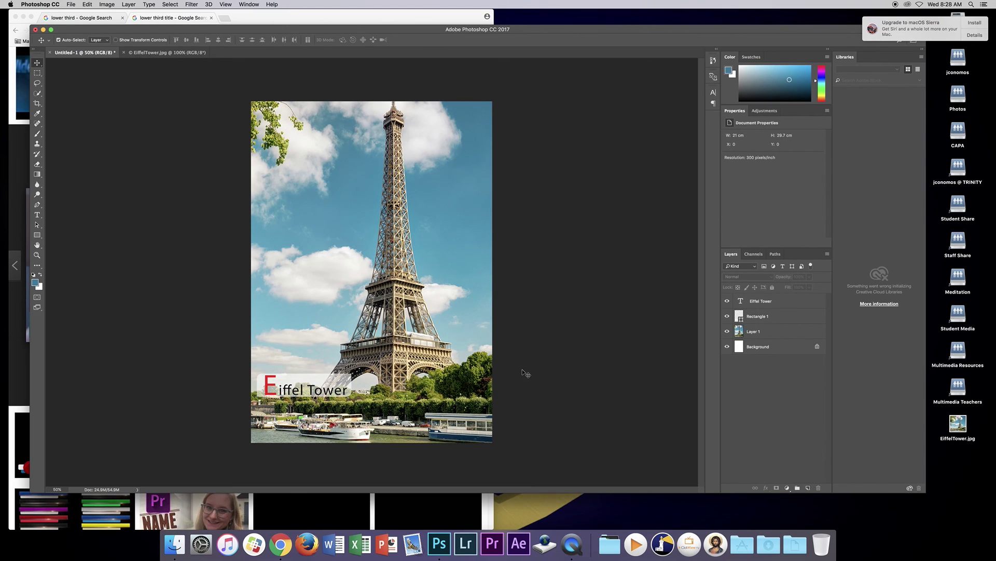